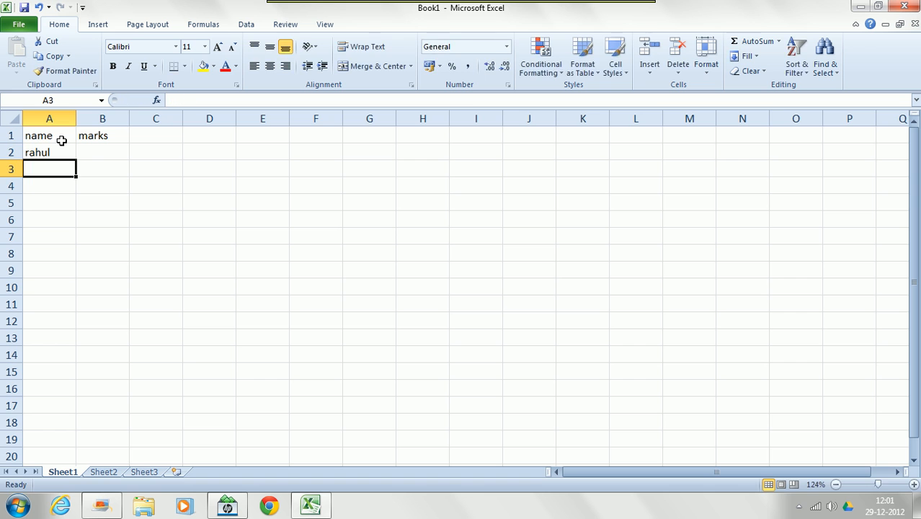
Step: Fill cells A3 to A7 of the name column with five more student first names
{"action": "key", "text": "Return"}
{"action": "type", "text": "ajay"}
{"action": "key", "text": "Return"}
{"action": "type", "text": "pardeep"}
{"action": "key", "text": "Return"}
{"action": "type", "text": "deepak"}
{"action": "key", "text": "Return"}
{"action": "type", "text": "sonia"}
{"action": "key", "text": "Return"}
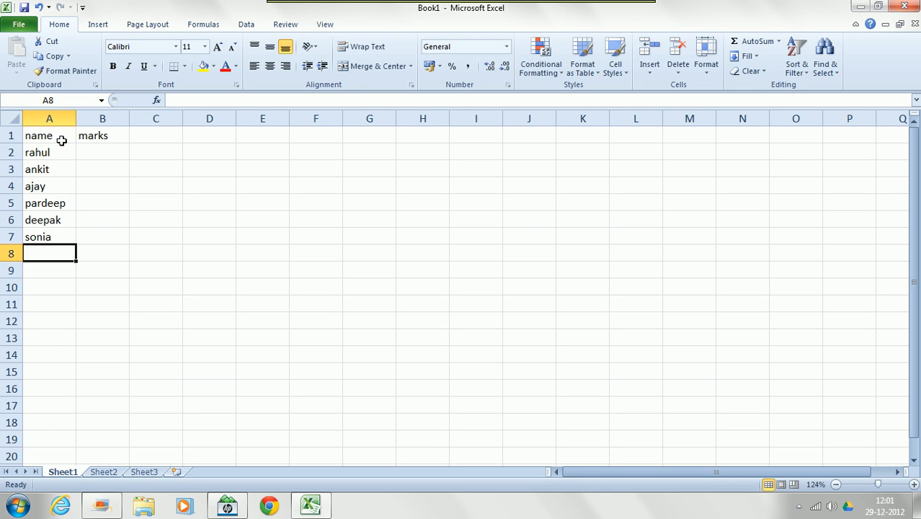
Step: Enter the marks 67, 89, 67, 72, 91 and 65 in cells B2 to B7
{"action": "key", "text": "Right"}
{"action": "key", "text": "Up"}
{"action": "key", "text": "Up"}
{"action": "key", "text": "Up"}
{"action": "key", "text": "Up"}
{"action": "key", "text": "Up"}
{"action": "key", "text": "Up"}
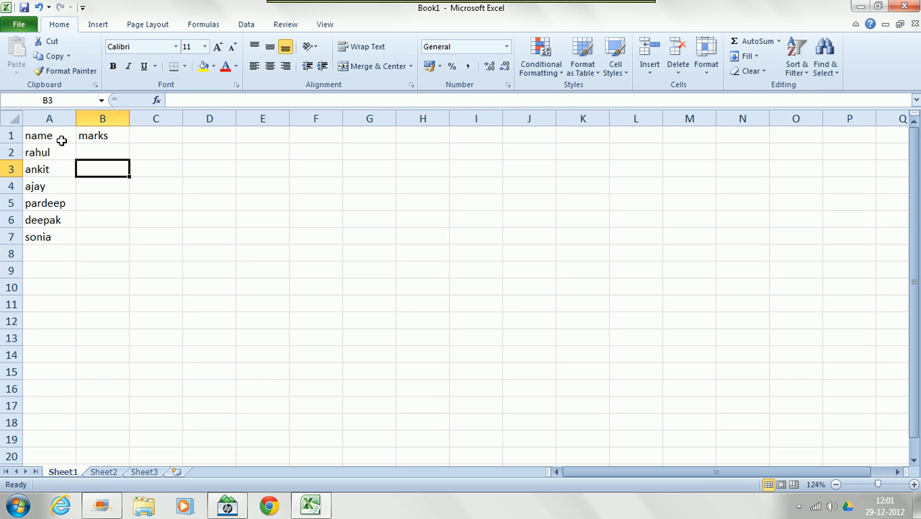
{"action": "type", "text": "67"}
{"action": "key", "text": "Return"}
{"action": "type", "text": "89"}
{"action": "key", "text": "Return"}
{"action": "type", "text": "67"}
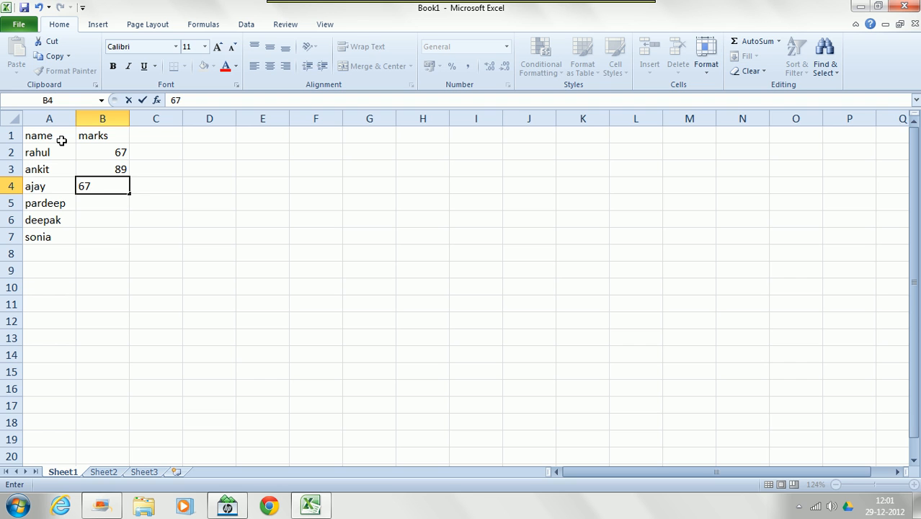
{"action": "key", "text": "Return"}
{"action": "type", "text": "72"}
{"action": "key", "text": "Return"}
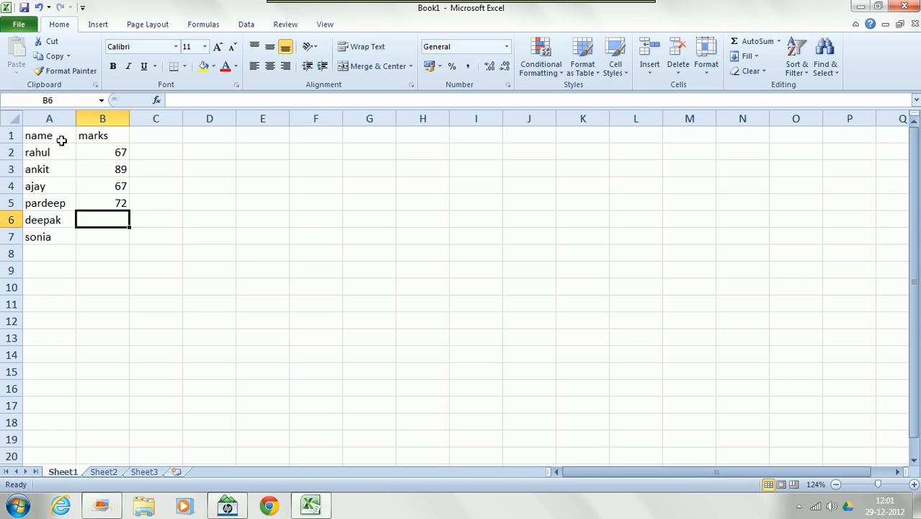
{"action": "type", "text": "91"}
{"action": "key", "text": "Return"}
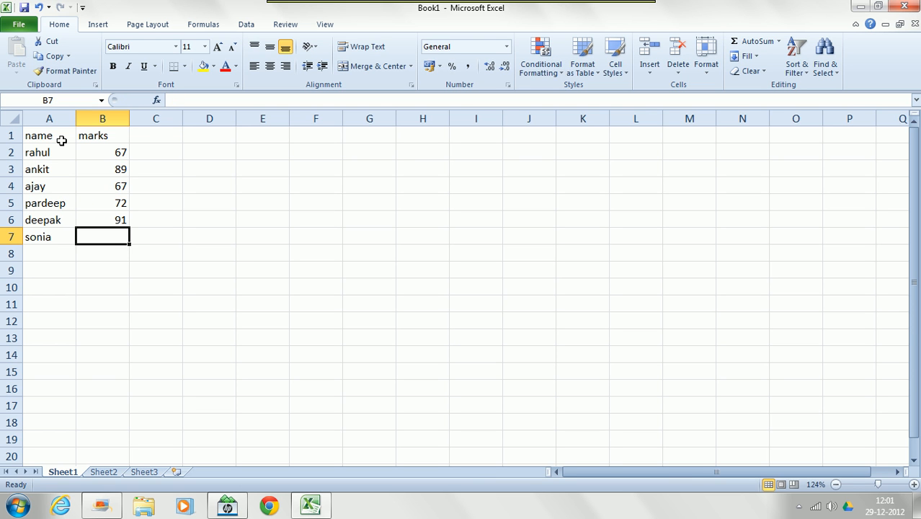
{"action": "type", "text": "65"}
{"action": "key", "text": "Return"}
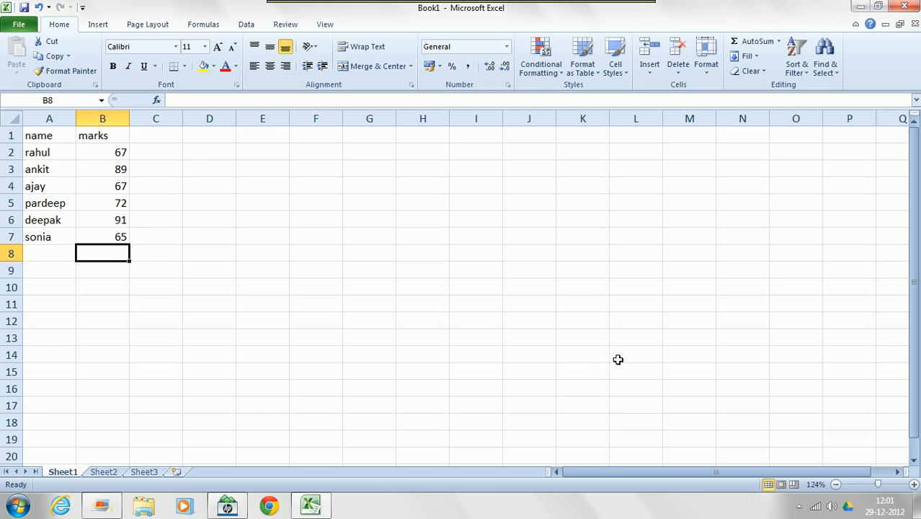
Step: Insert a sheet row above the header row that holds name and marks
{"action": "left_click", "coordinate": [882, 484]}
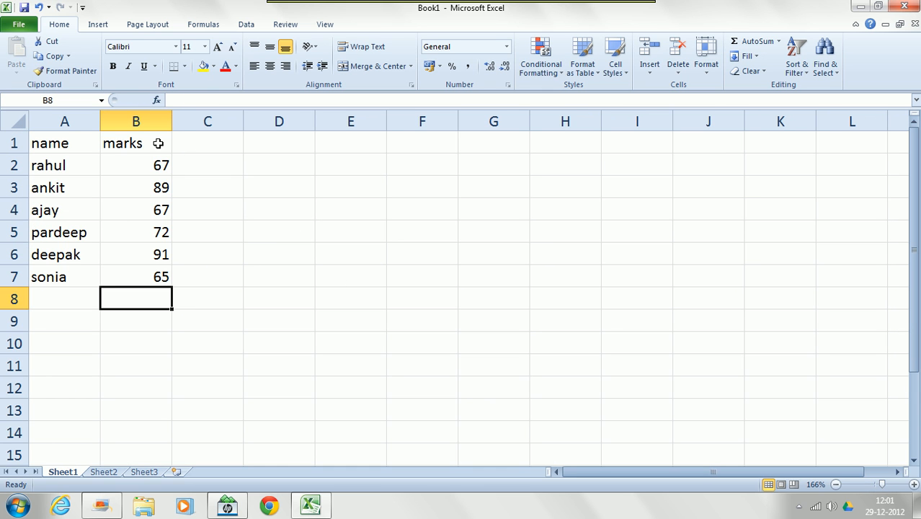
{"action": "left_click", "coordinate": [81, 146]}
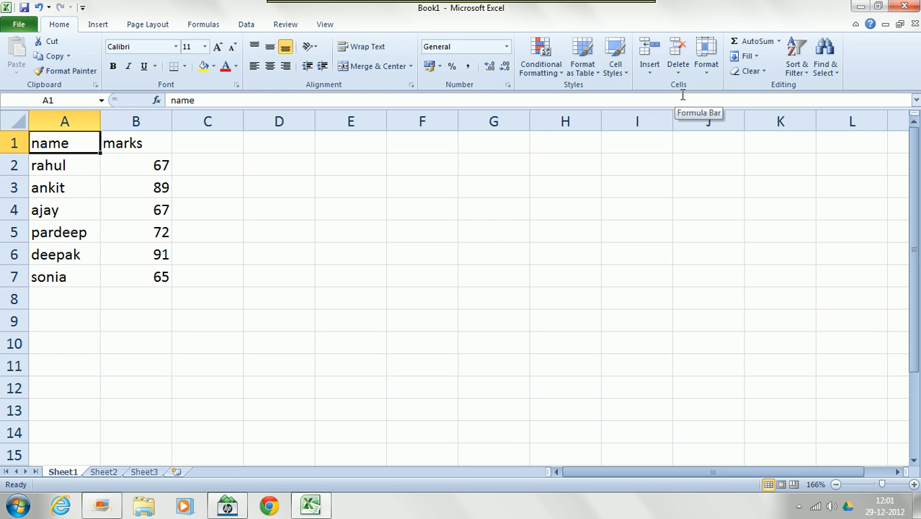
{"action": "left_click", "coordinate": [650, 77]}
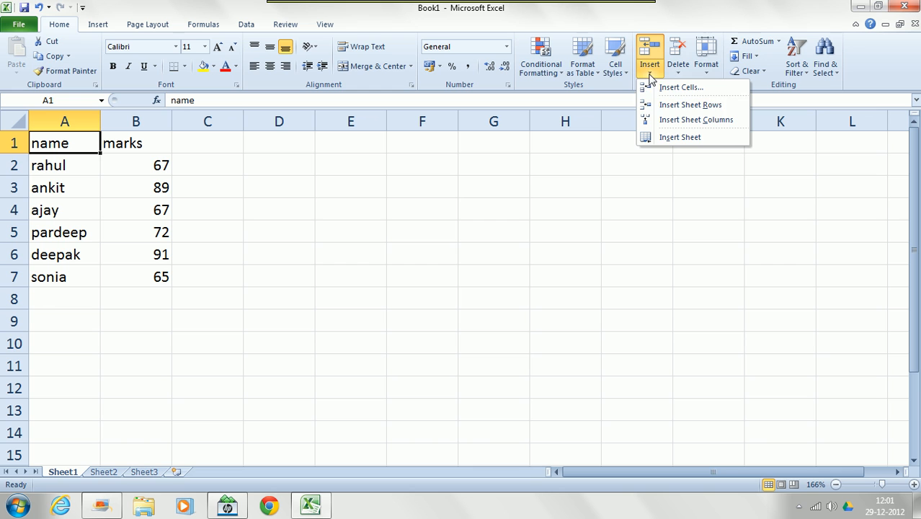
{"action": "left_click", "coordinate": [689, 109]}
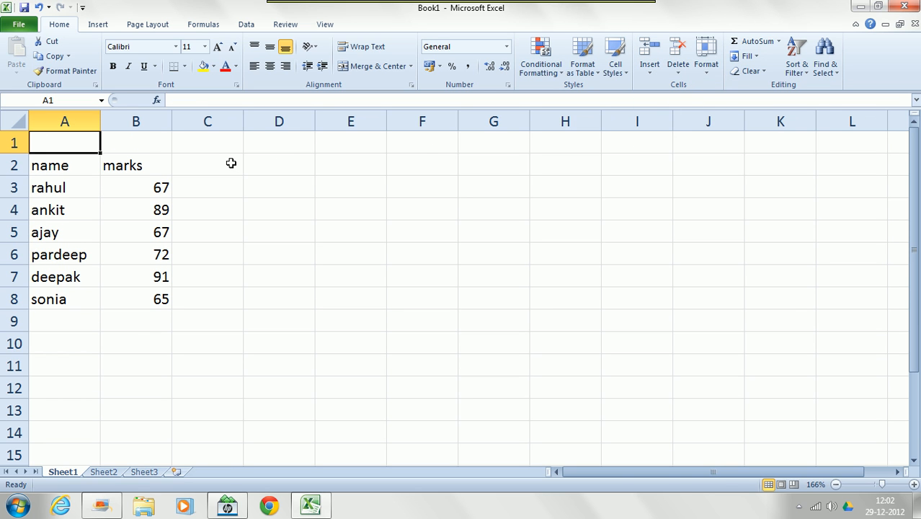
{"action": "key", "text": "alt"}
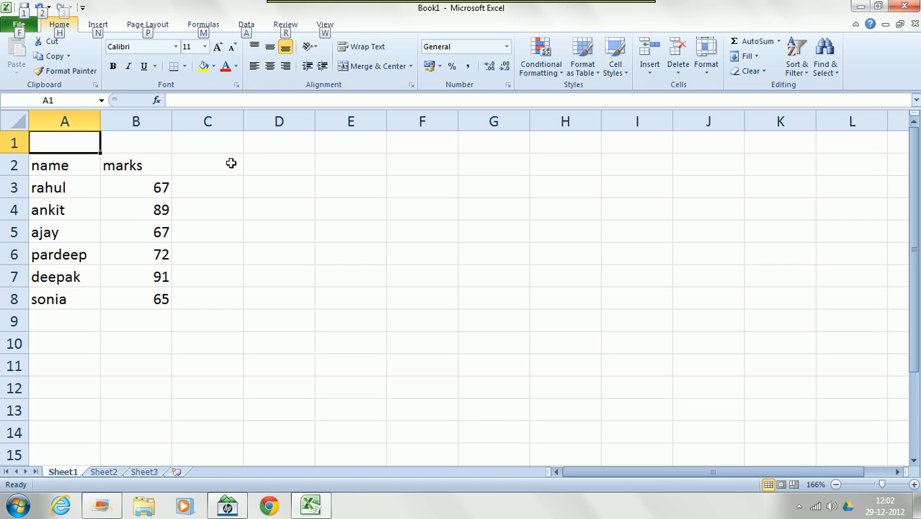
{"action": "left_click", "coordinate": [238, 146]}
{"action": "left_click", "coordinate": [71, 140]}
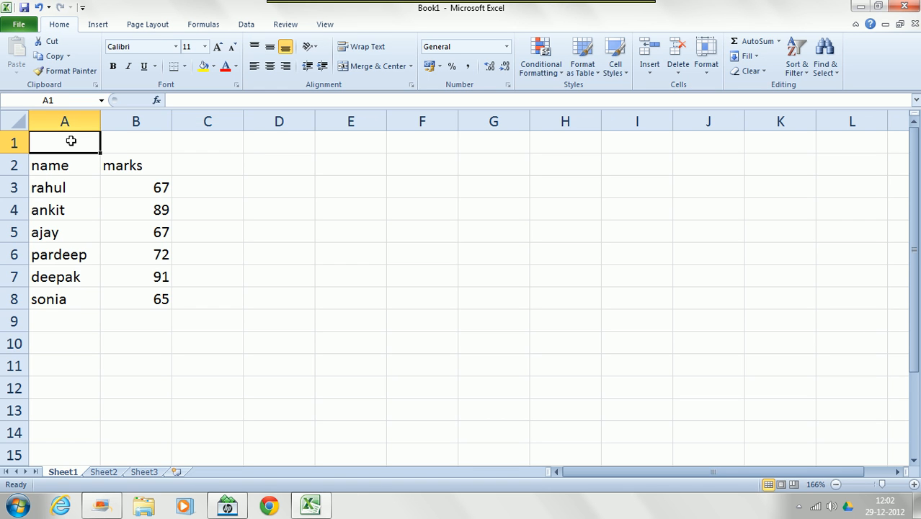
Step: Enter the mark 78 in cell B9, directly below the last mark
{"action": "left_click", "coordinate": [145, 314]}
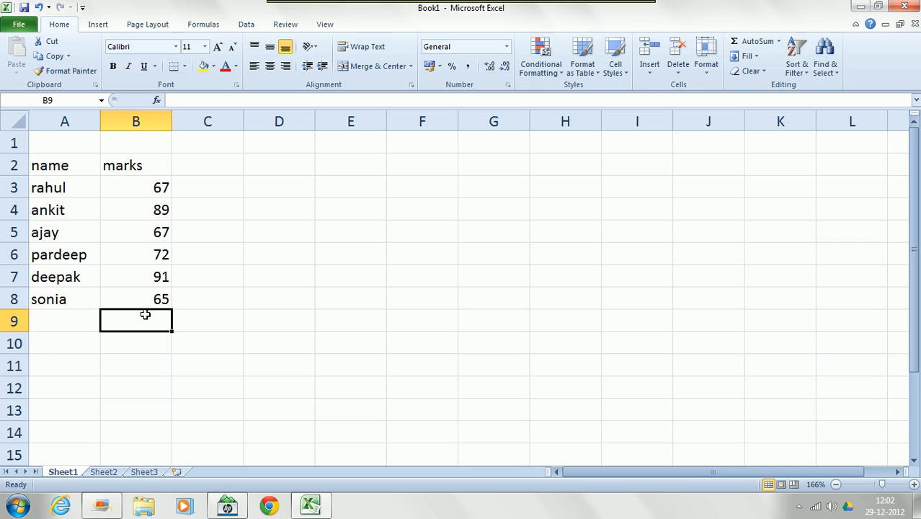
{"action": "type", "text": "78"}
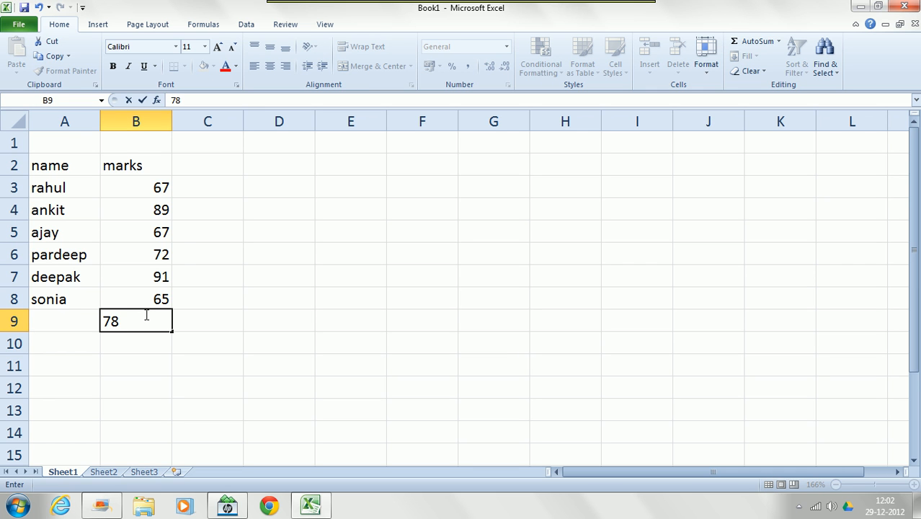
{"action": "left_click", "coordinate": [185, 336]}
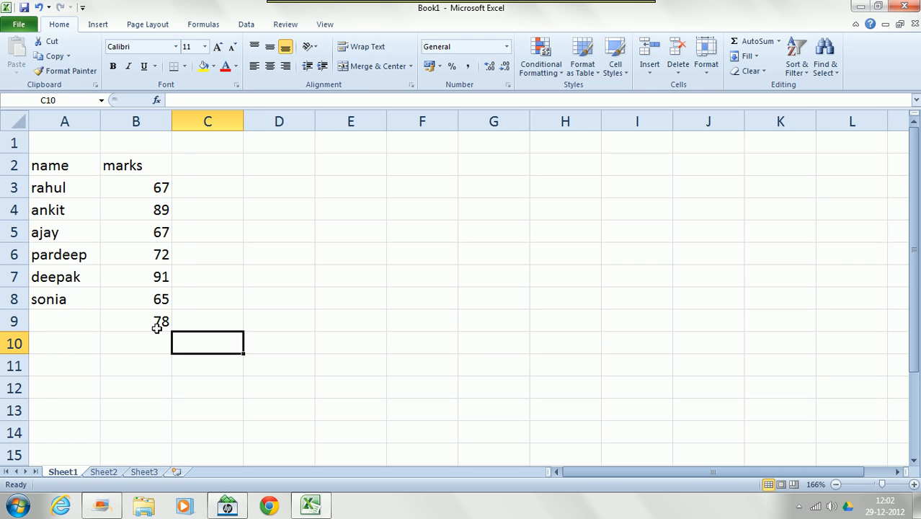
{"action": "left_click", "coordinate": [63, 322]}
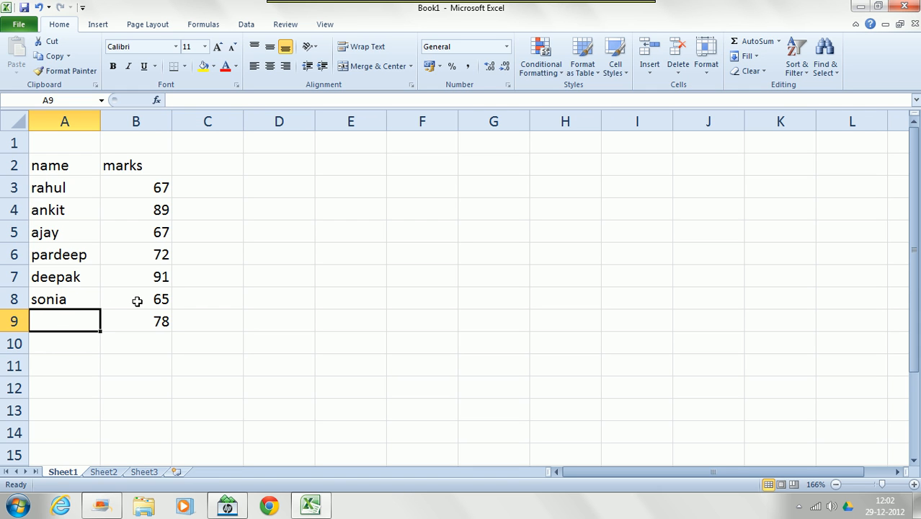
Step: Insert a cell at A8 with the cells shifted down and enter another student's first name in it
{"action": "left_click", "coordinate": [64, 302]}
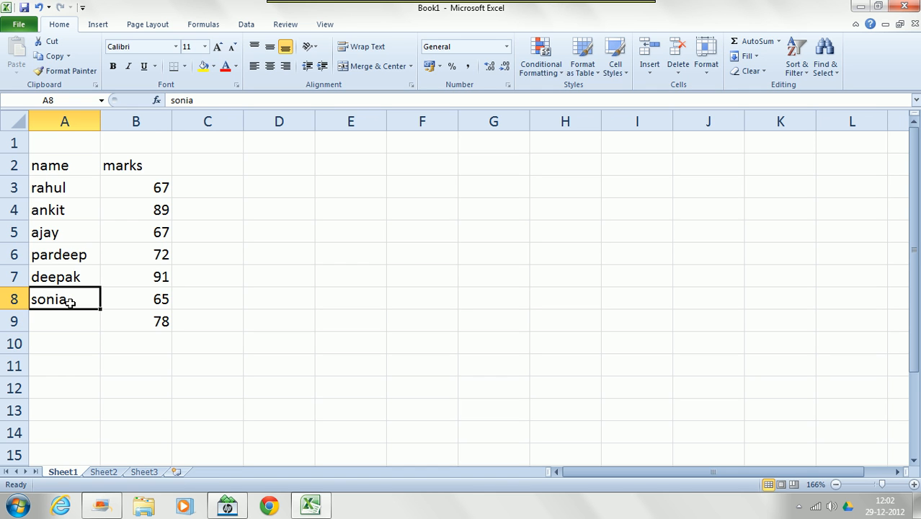
{"action": "left_click", "coordinate": [652, 72]}
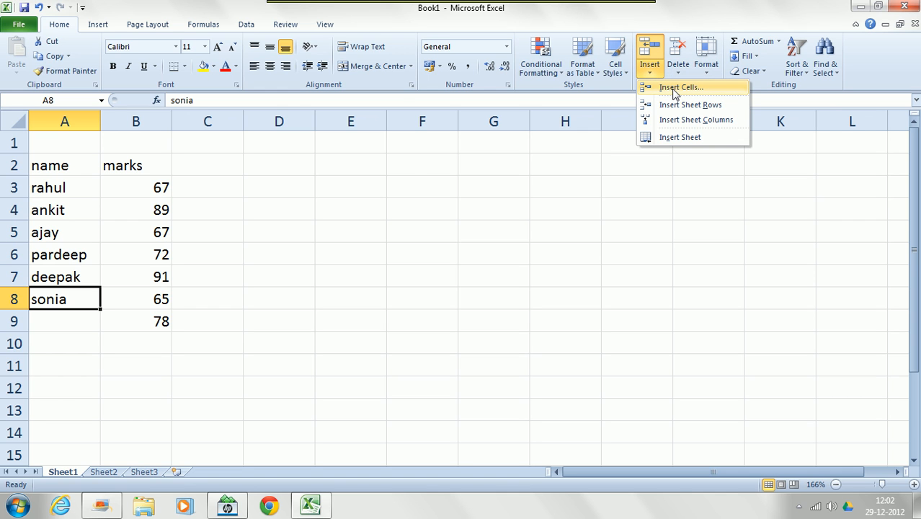
{"action": "left_click", "coordinate": [675, 90]}
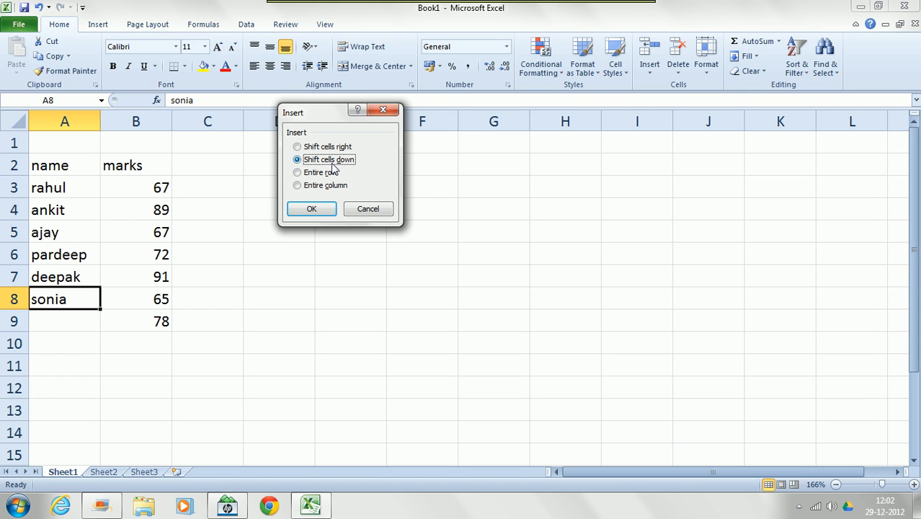
{"action": "left_click", "coordinate": [308, 210]}
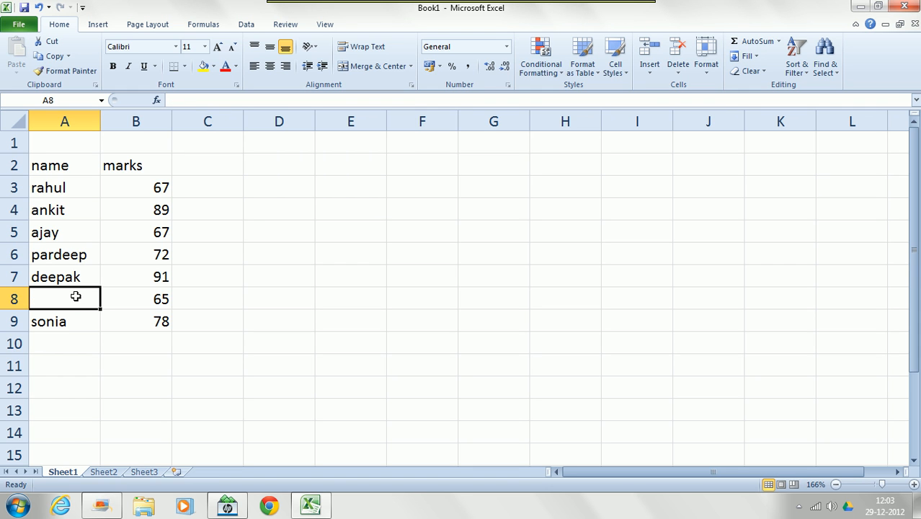
{"action": "type", "text": "monu"}
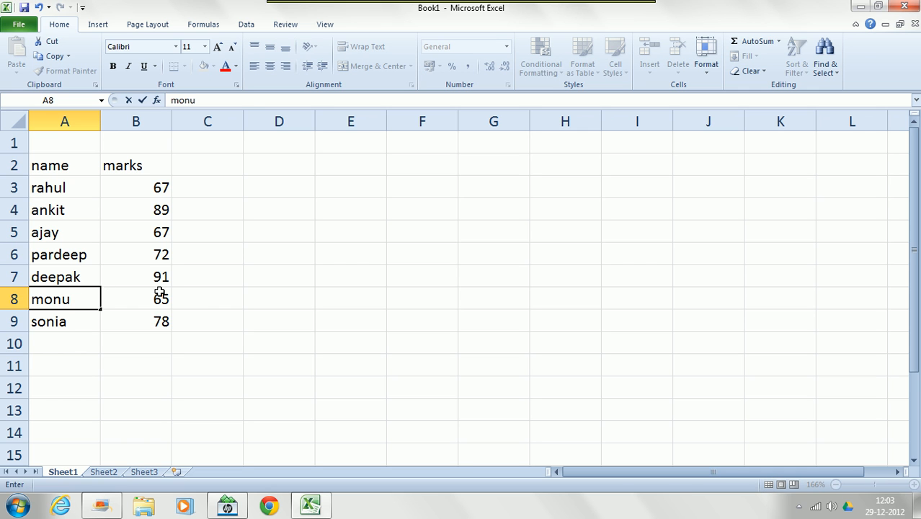
{"action": "left_click", "coordinate": [196, 299]}
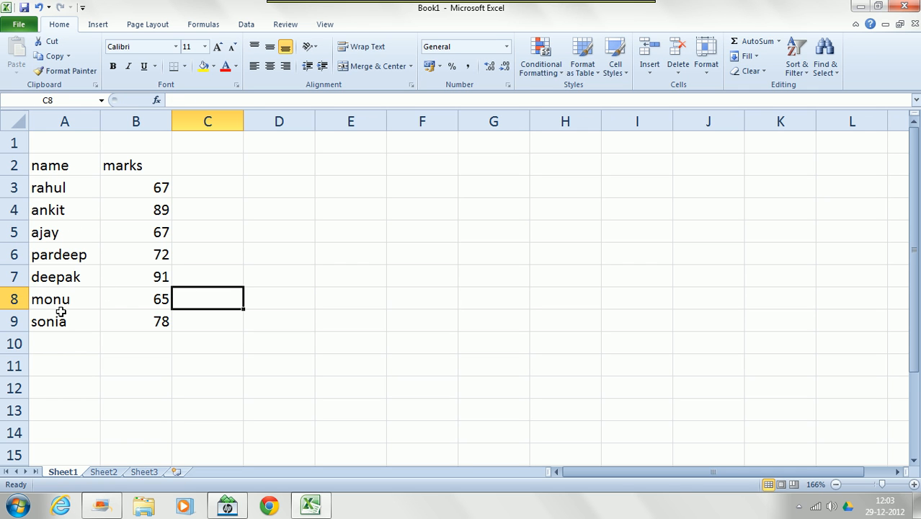
Step: Insert a sheet column between the name and marks columns
{"action": "left_click", "coordinate": [127, 144]}
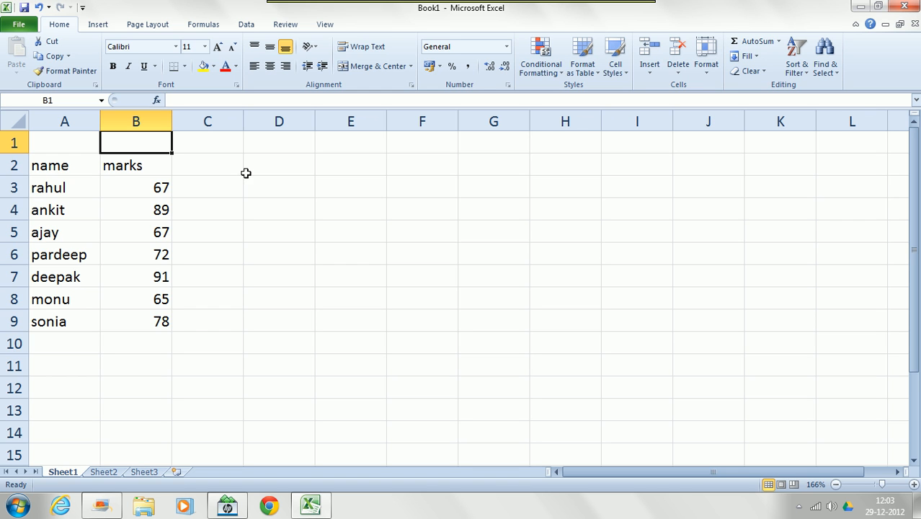
{"action": "left_click", "coordinate": [650, 69]}
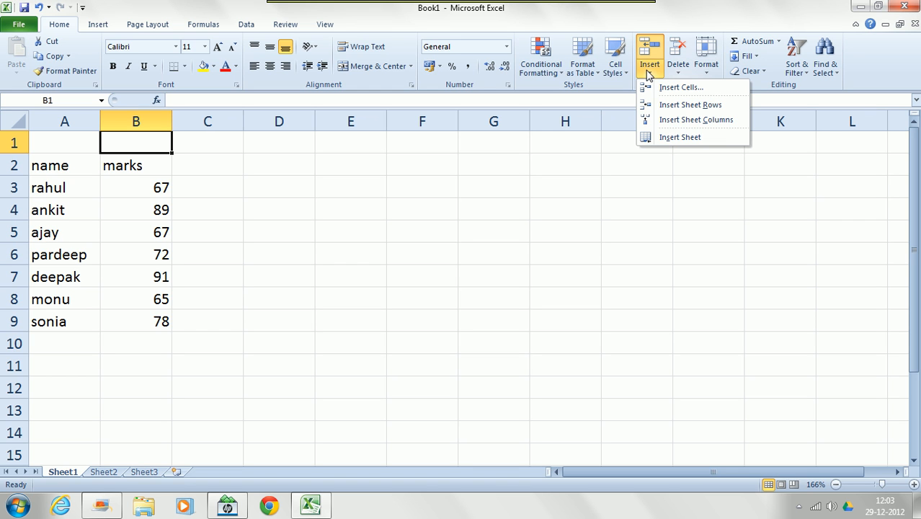
{"action": "left_click", "coordinate": [676, 121]}
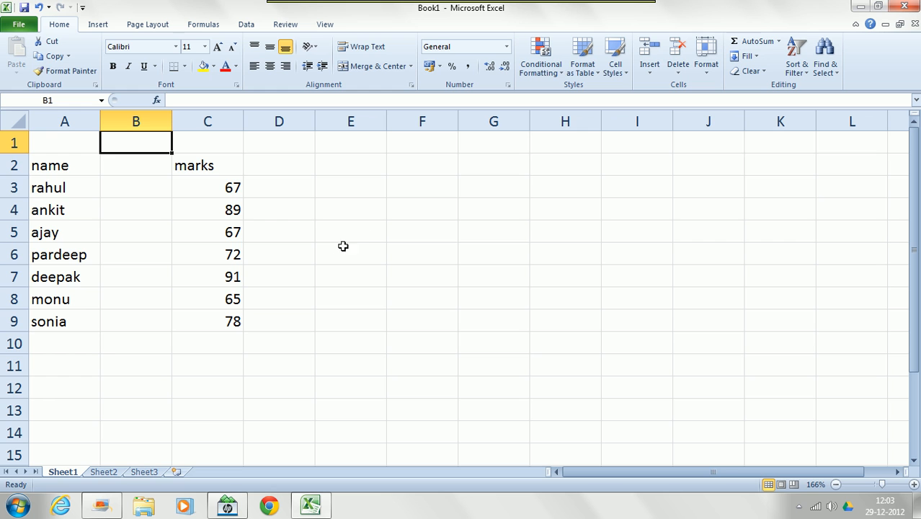
Step: Delete the empty column B and the empty row 1 from the sheet
{"action": "left_click", "coordinate": [680, 68]}
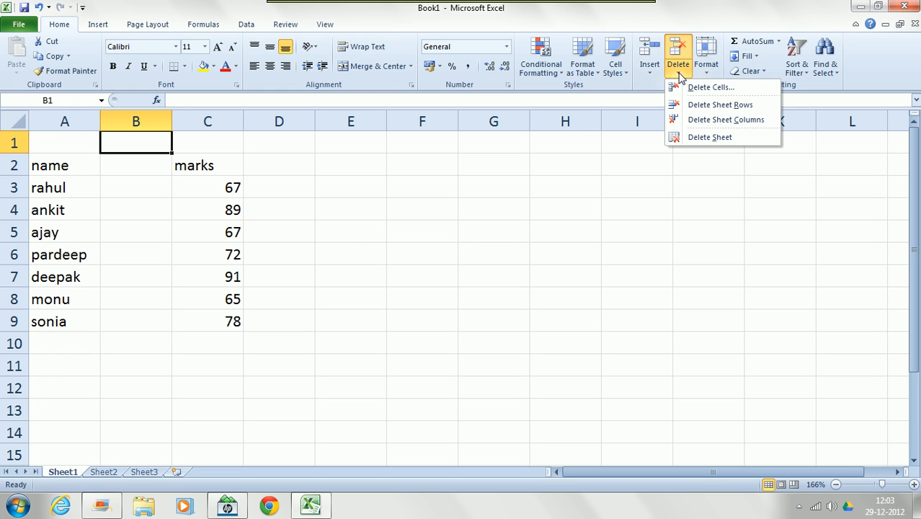
{"action": "left_click", "coordinate": [686, 121]}
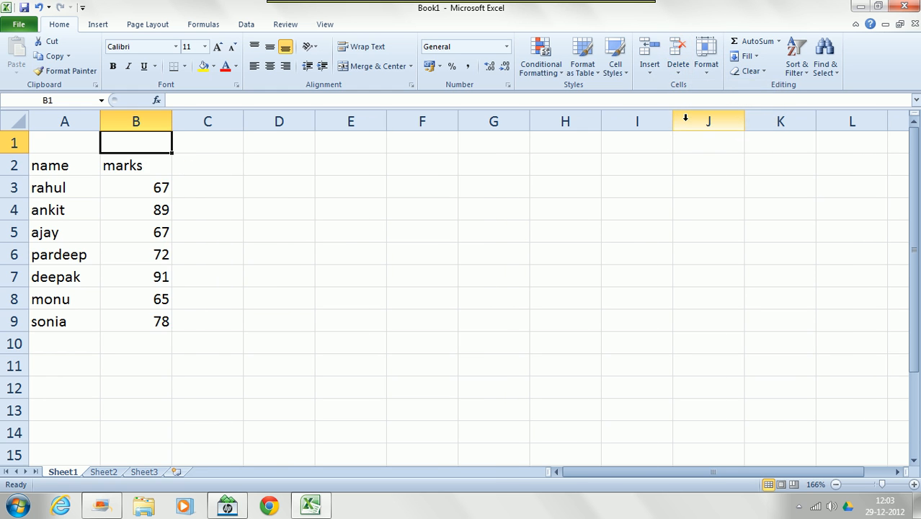
{"action": "left_click", "coordinate": [677, 72]}
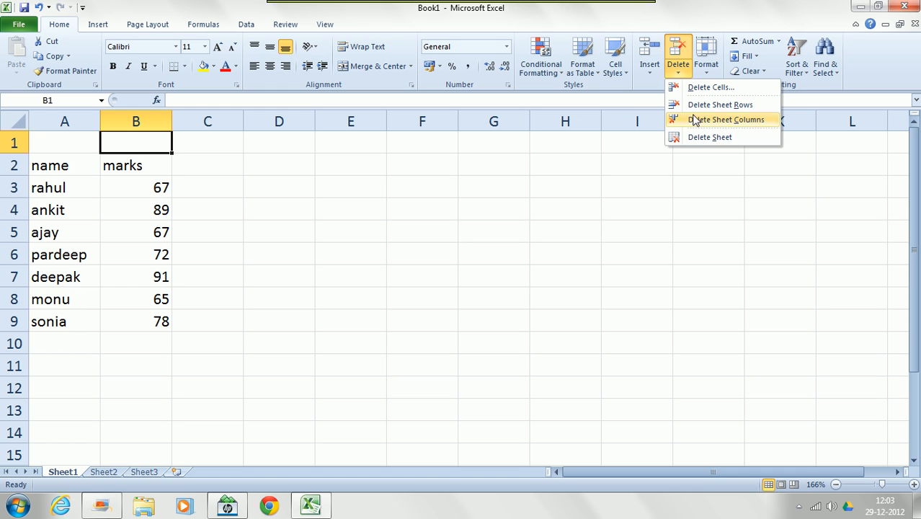
{"action": "left_click", "coordinate": [719, 105]}
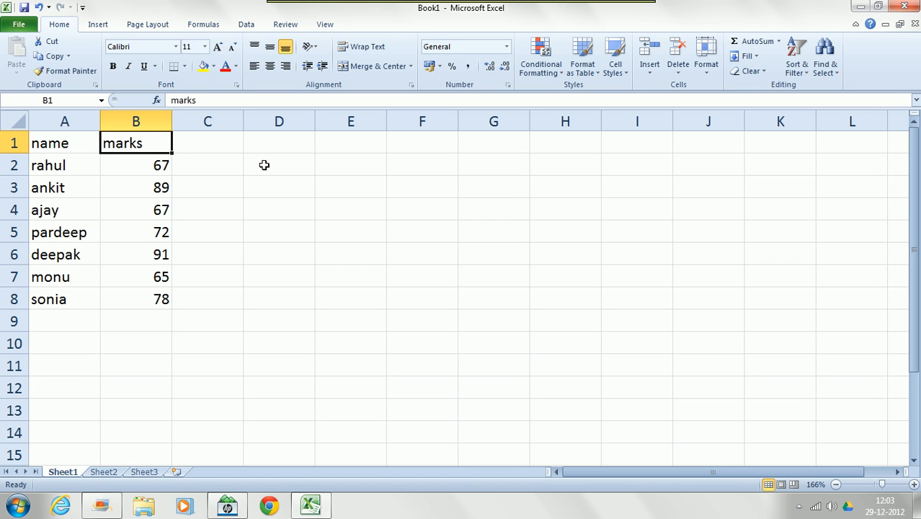
Step: Delete the name cell A7 with the cells below shifted up
{"action": "left_click", "coordinate": [71, 278]}
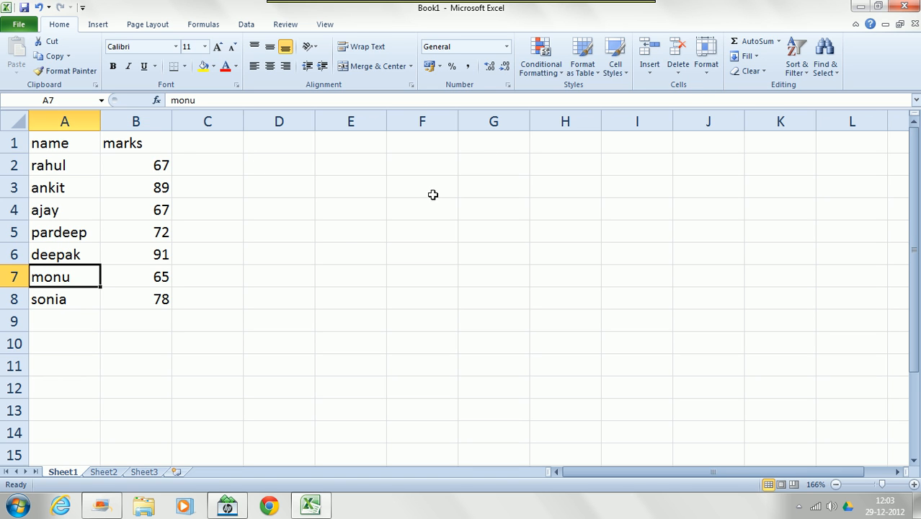
{"action": "left_click", "coordinate": [677, 75]}
{"action": "left_click", "coordinate": [710, 87]}
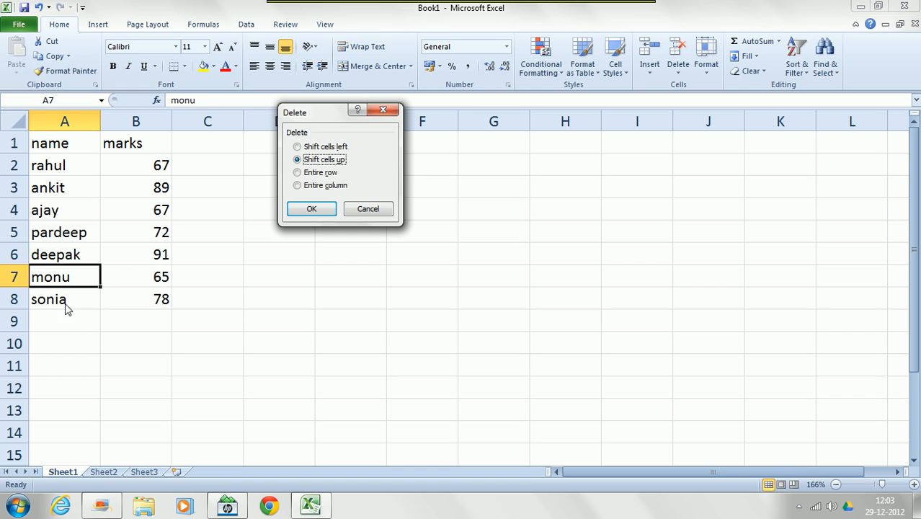
{"action": "left_click", "coordinate": [304, 210]}
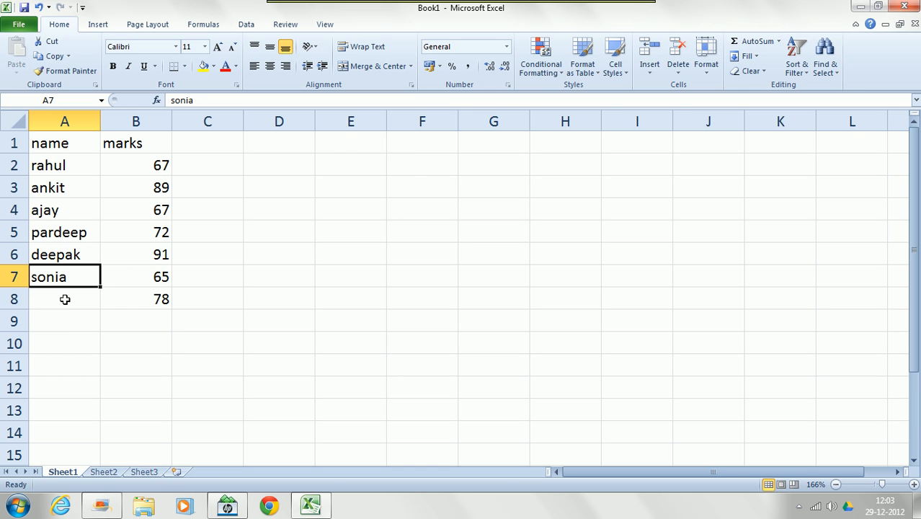
{"action": "left_click", "coordinate": [256, 248]}
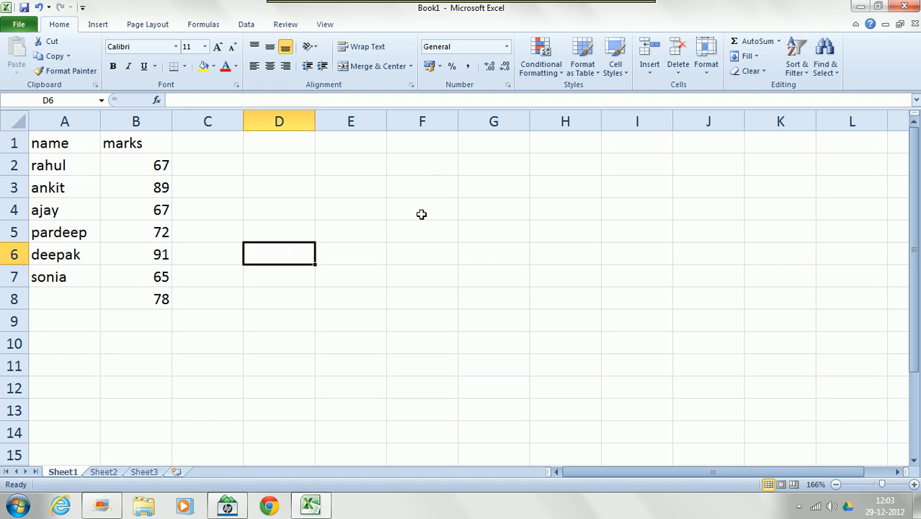
Step: Enter the long sample text gfhfhgfhfhfhfh in cell E1
{"action": "left_click", "coordinate": [353, 136]}
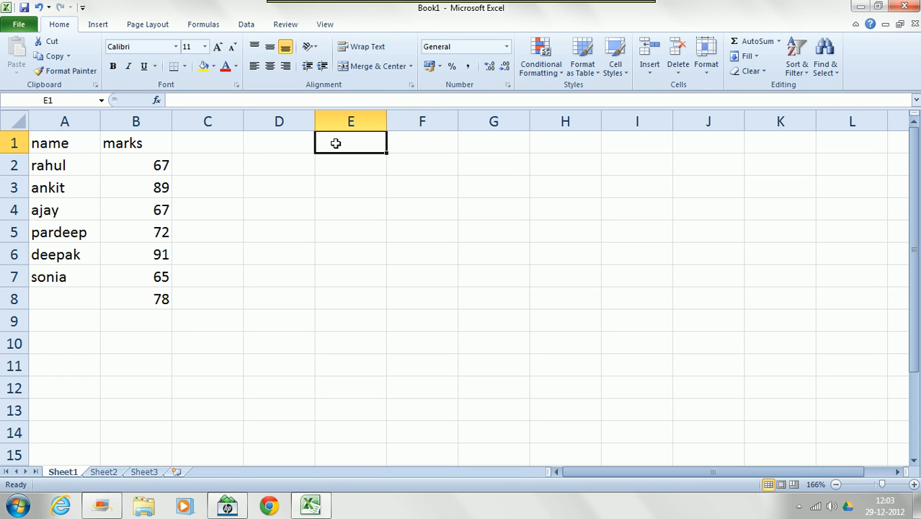
{"action": "type", "text": "gf"}
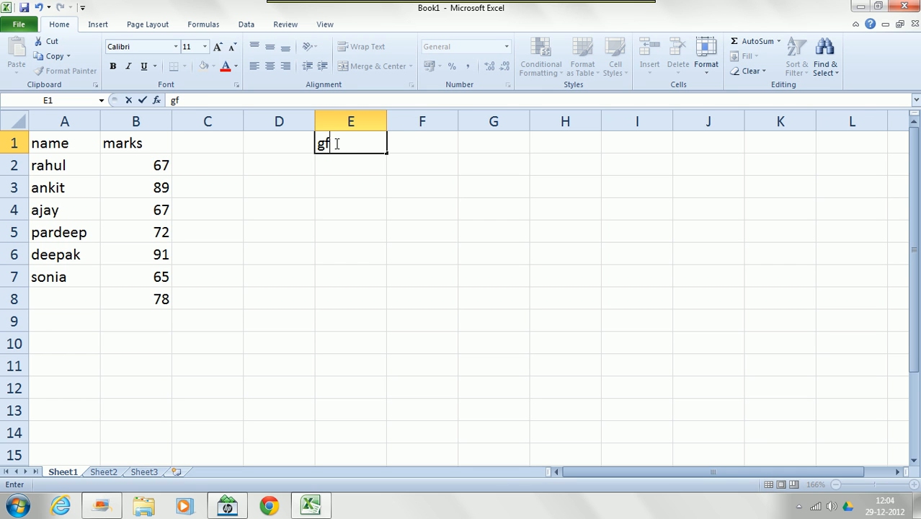
{"action": "type", "text": "hfhgfhfhfhfh"}
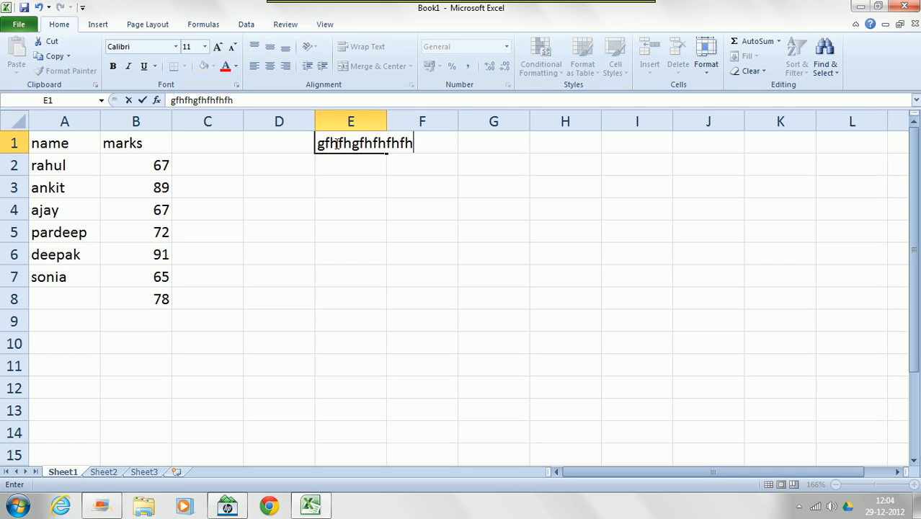
{"action": "left_click", "coordinate": [366, 185]}
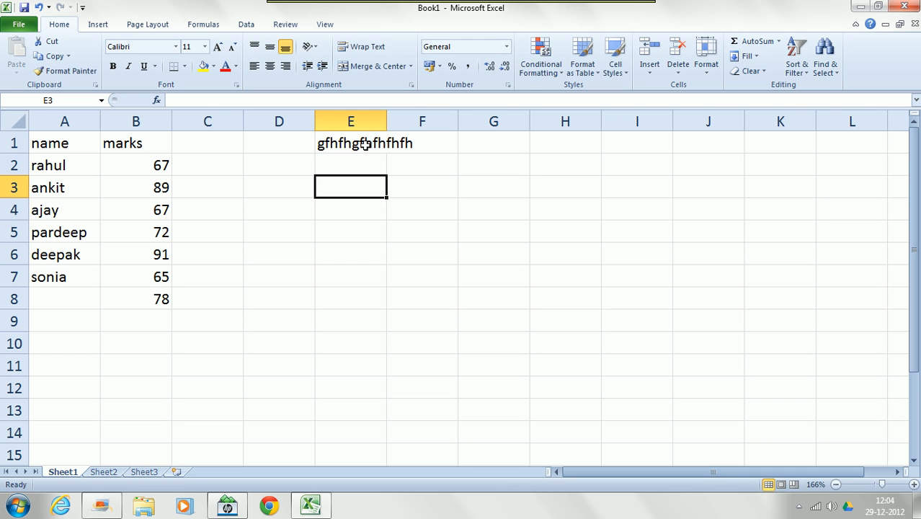
Step: Auto-fit the width of column E to the long text in E1
{"action": "left_click", "coordinate": [335, 141]}
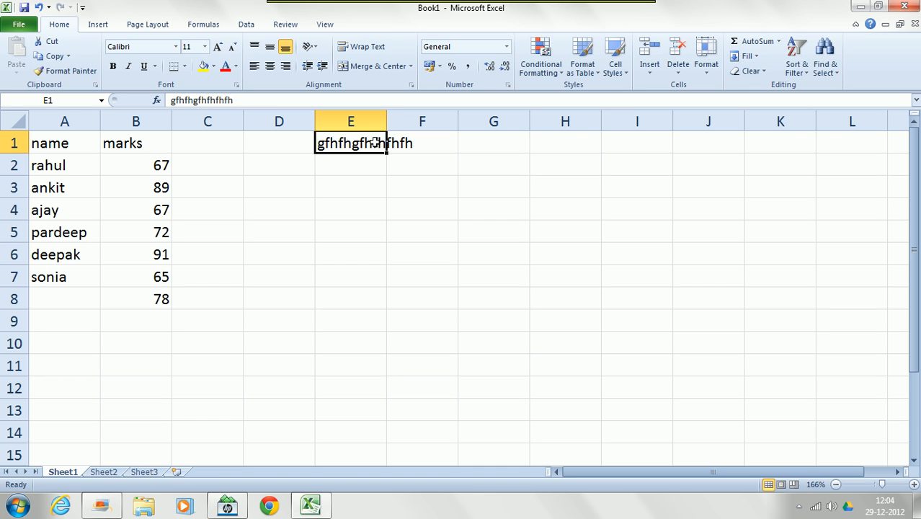
{"action": "left_click", "coordinate": [371, 167]}
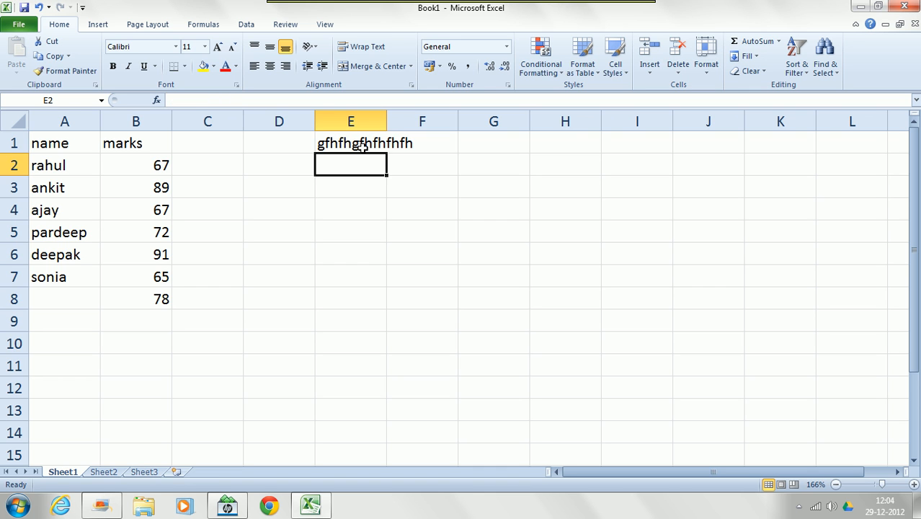
{"action": "left_click", "coordinate": [363, 146]}
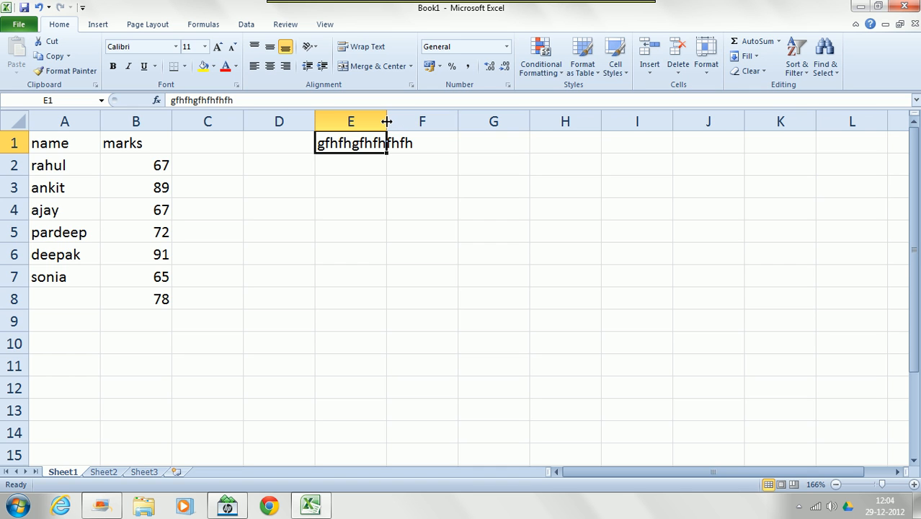
{"action": "double_click", "coordinate": [387, 121]}
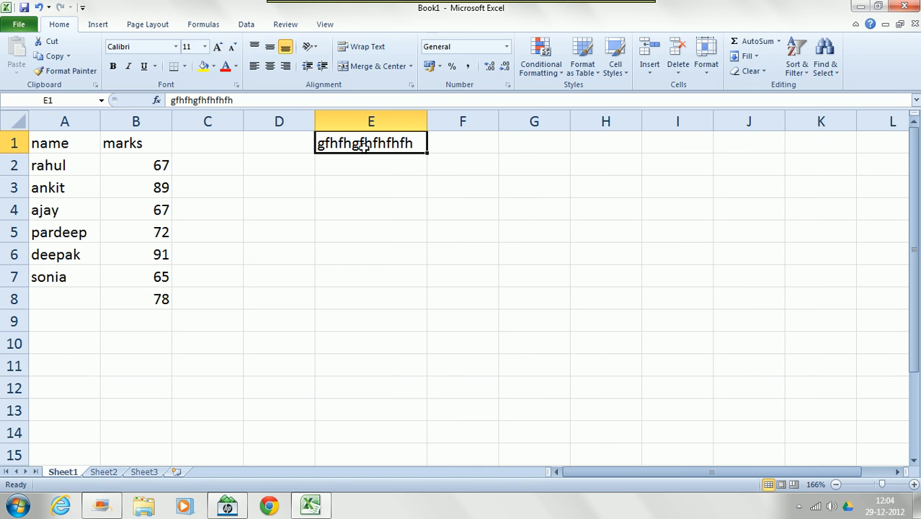
Step: Enter the long sample text gdfghdhgdhgdh in cell F2 and wrap it within the cell
{"action": "left_click", "coordinate": [458, 163]}
{"action": "type", "text": "gdfghdhgdhgdh"}
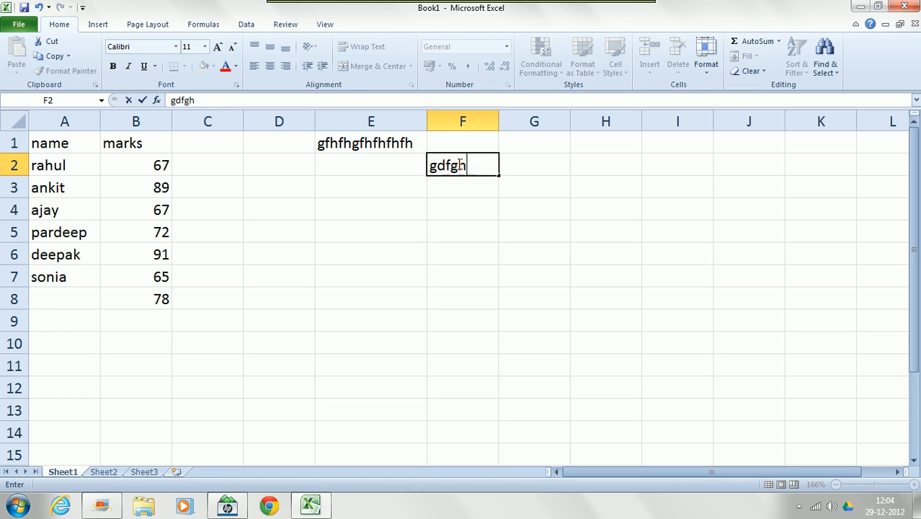
{"action": "left_click", "coordinate": [485, 202]}
{"action": "key", "text": "Up"}
{"action": "key", "text": "Up"}
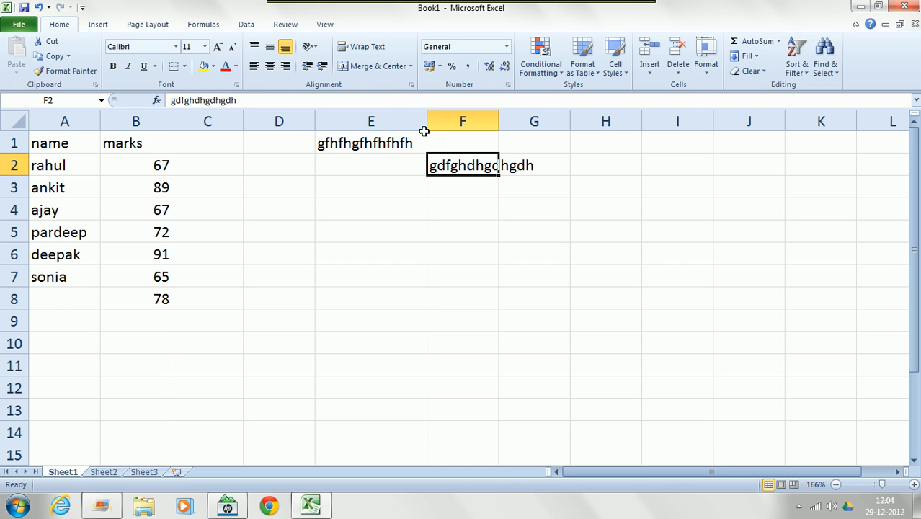
{"action": "left_click", "coordinate": [367, 54]}
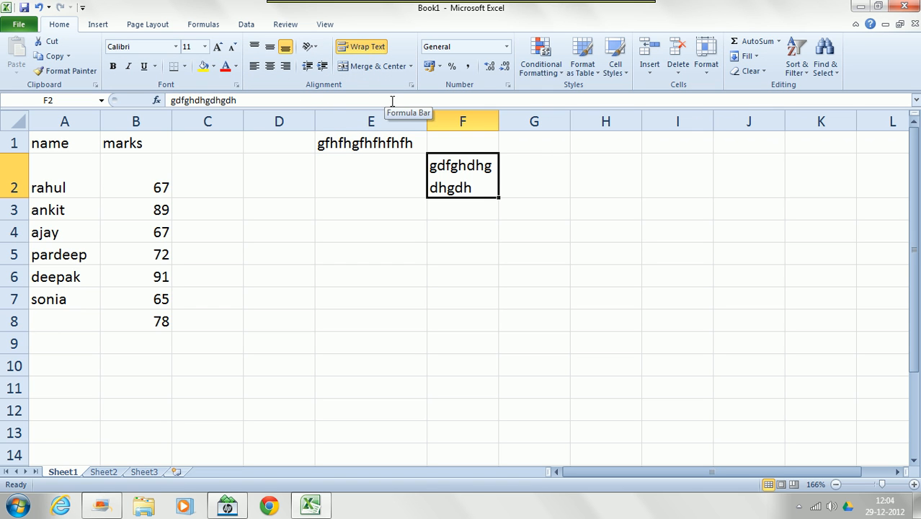
Step: Enter the text inte in cell H2
{"action": "left_click", "coordinate": [546, 184]}
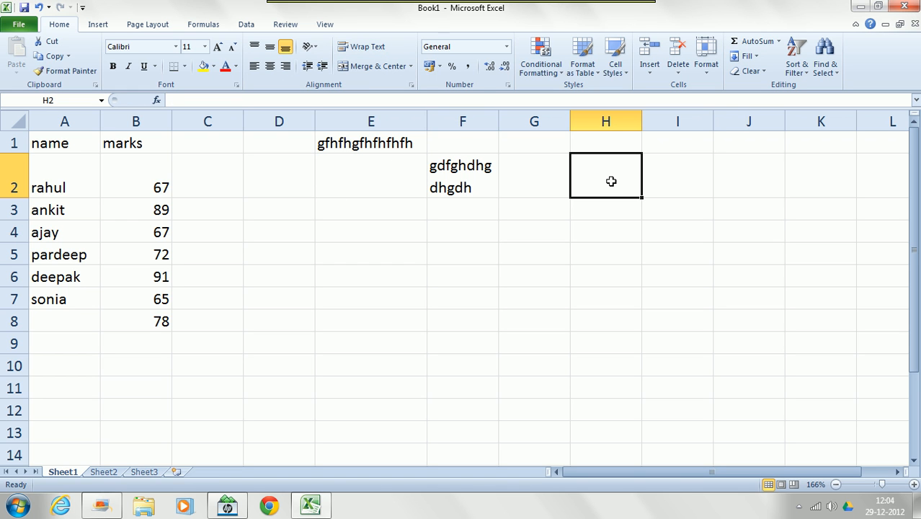
{"action": "type", "text": "inte"}
{"action": "left_click", "coordinate": [583, 213]}
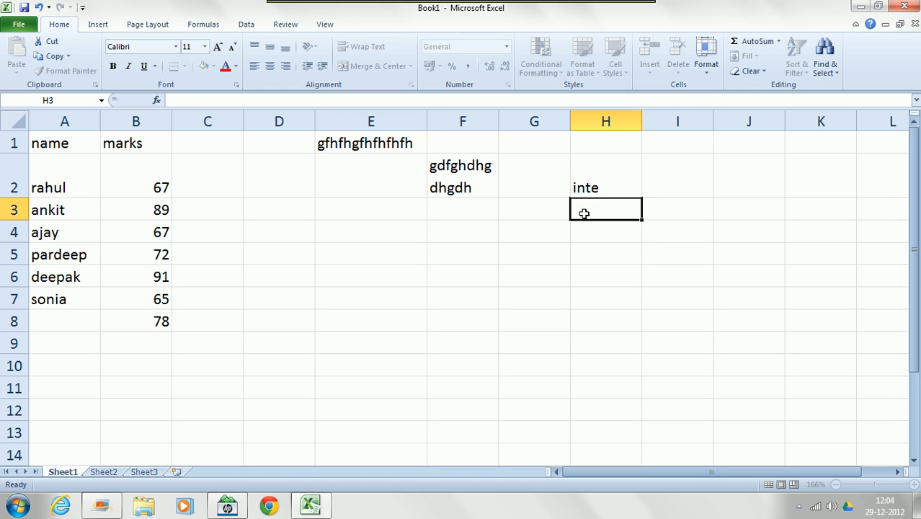
Step: Try top, middle and bottom vertical alignment and right, center and left horizontal alignment on the text in H2
{"action": "left_click", "coordinate": [599, 171]}
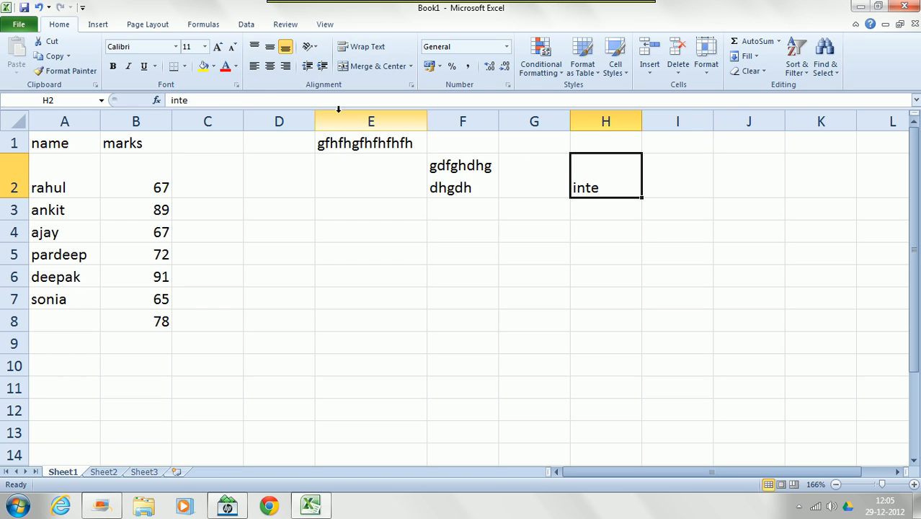
{"action": "left_click", "coordinate": [255, 47]}
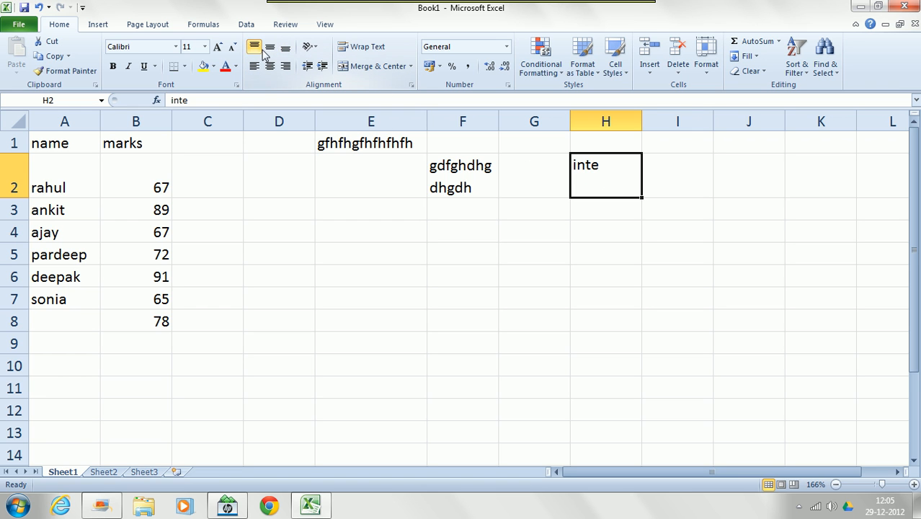
{"action": "left_click", "coordinate": [270, 47]}
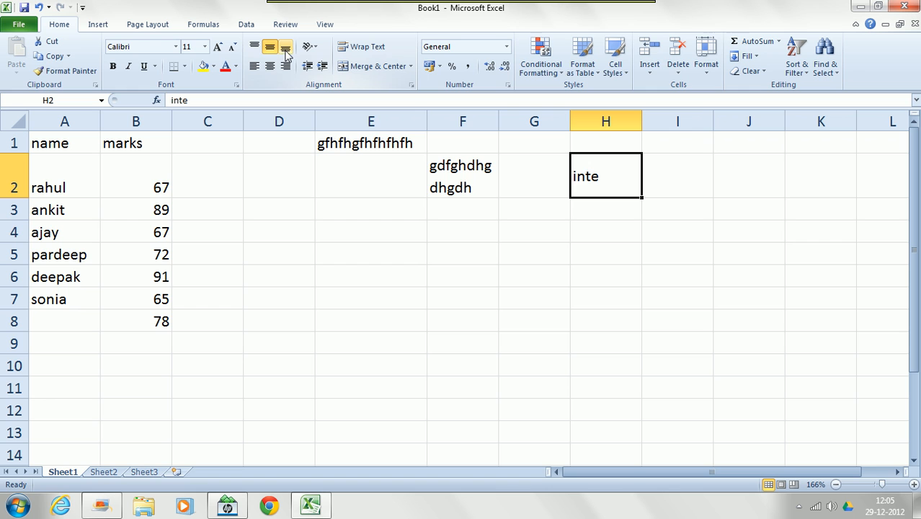
{"action": "left_click", "coordinate": [286, 48]}
{"action": "left_click", "coordinate": [285, 66]}
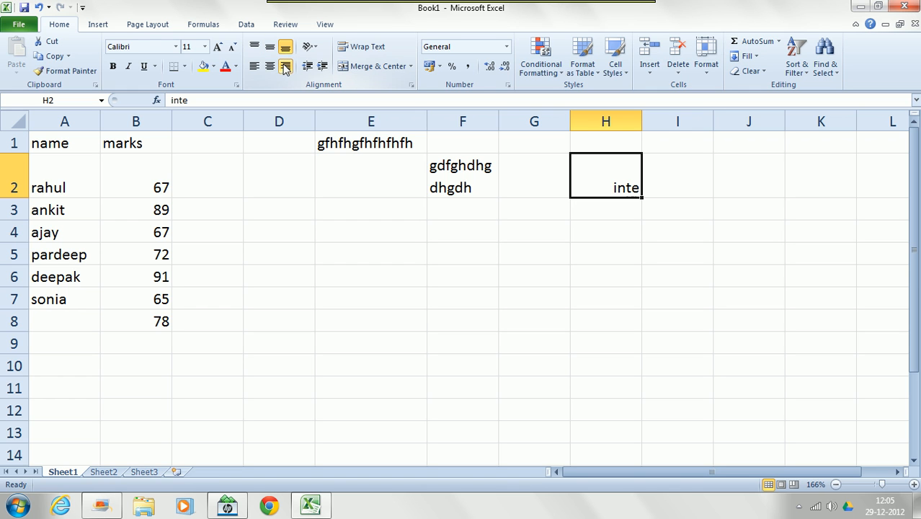
{"action": "left_click", "coordinate": [269, 65]}
{"action": "left_click", "coordinate": [254, 66]}
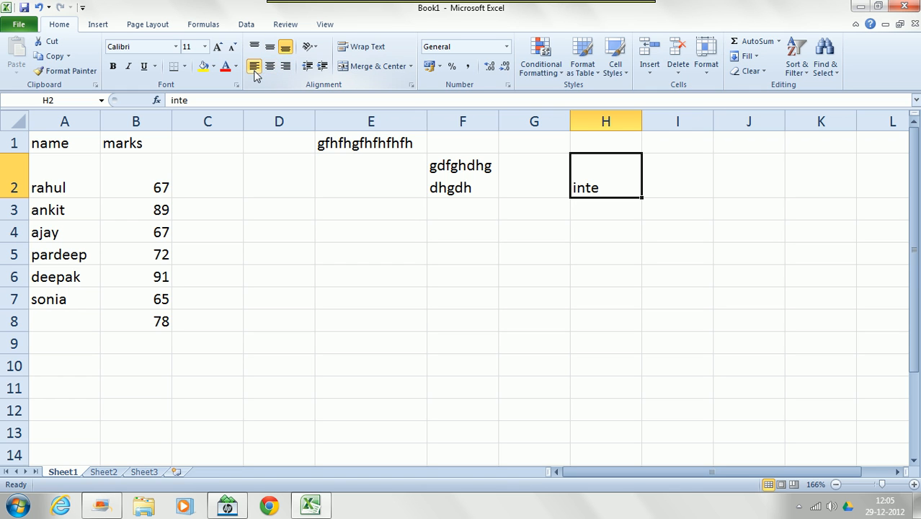
Step: Center the text in H2 horizontally and align it to the middle vertically
{"action": "left_click", "coordinate": [270, 65]}
{"action": "left_click", "coordinate": [270, 47]}
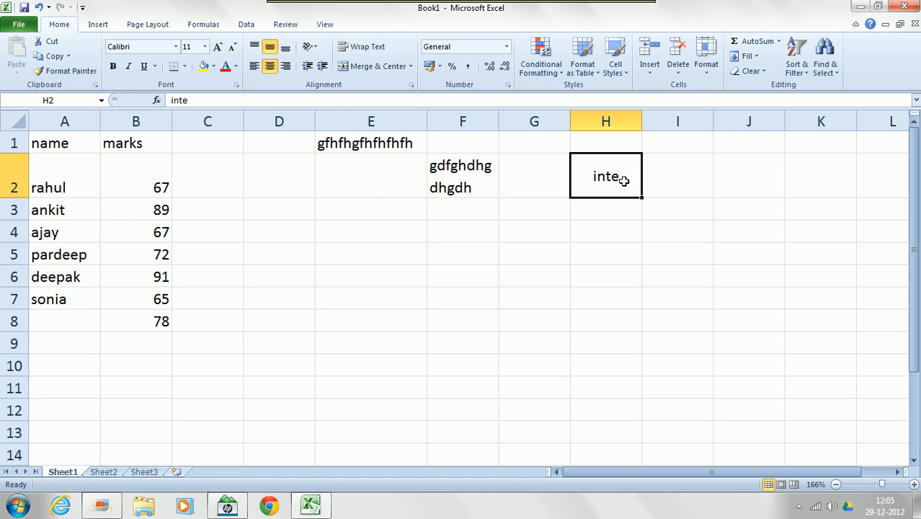
{"action": "left_click", "coordinate": [596, 210]}
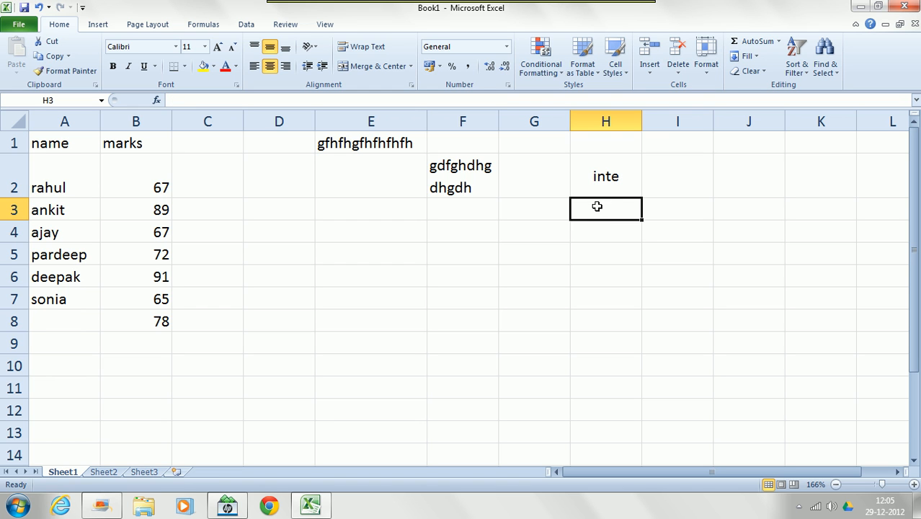
Step: Try the Angle Counterclockwise, Angle Clockwise and Vertical Text orientations on the text in H2
{"action": "left_click", "coordinate": [579, 168]}
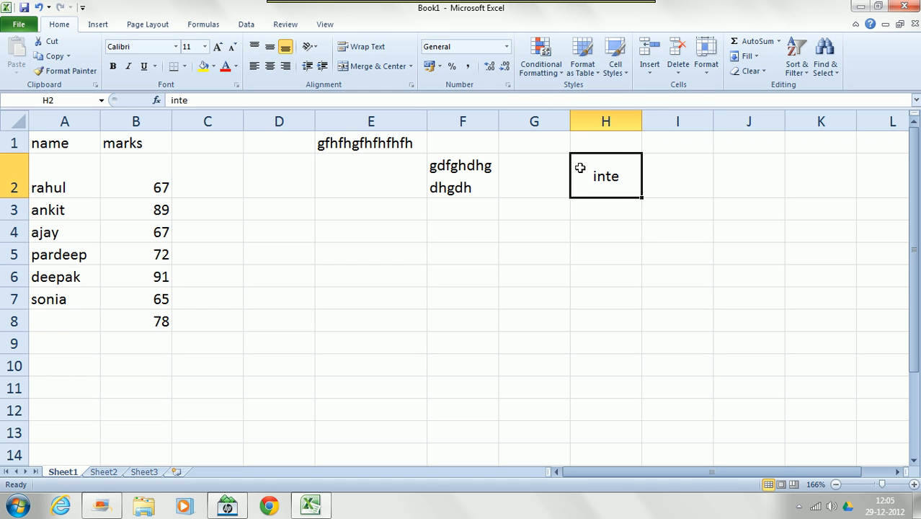
{"action": "left_click", "coordinate": [316, 47]}
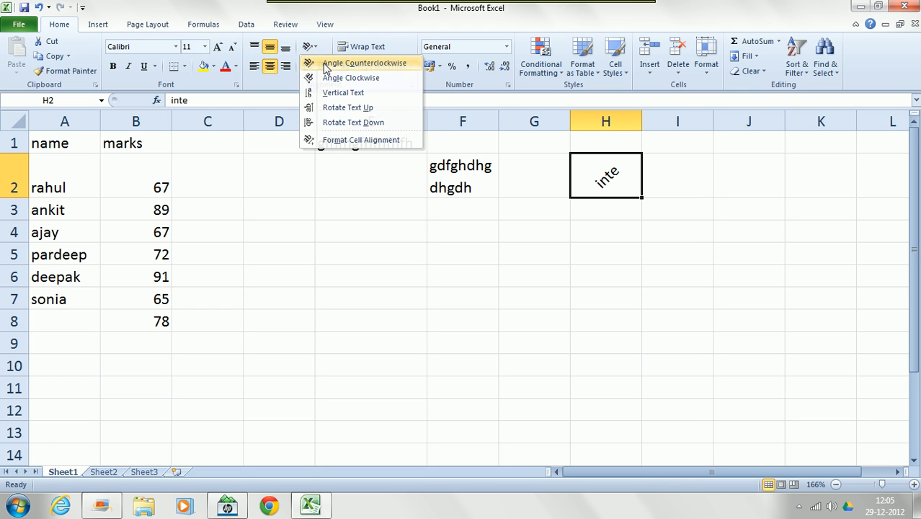
{"action": "left_click", "coordinate": [326, 65]}
{"action": "left_click", "coordinate": [316, 48]}
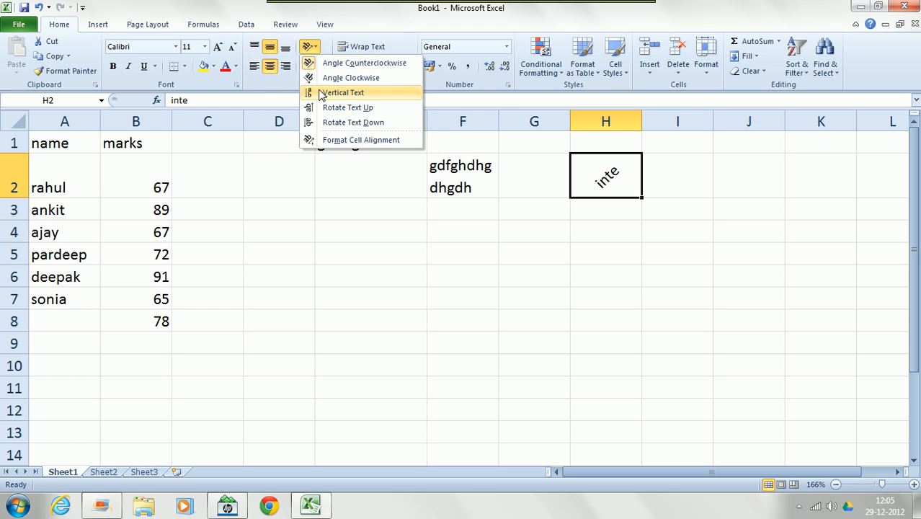
{"action": "left_click", "coordinate": [321, 80]}
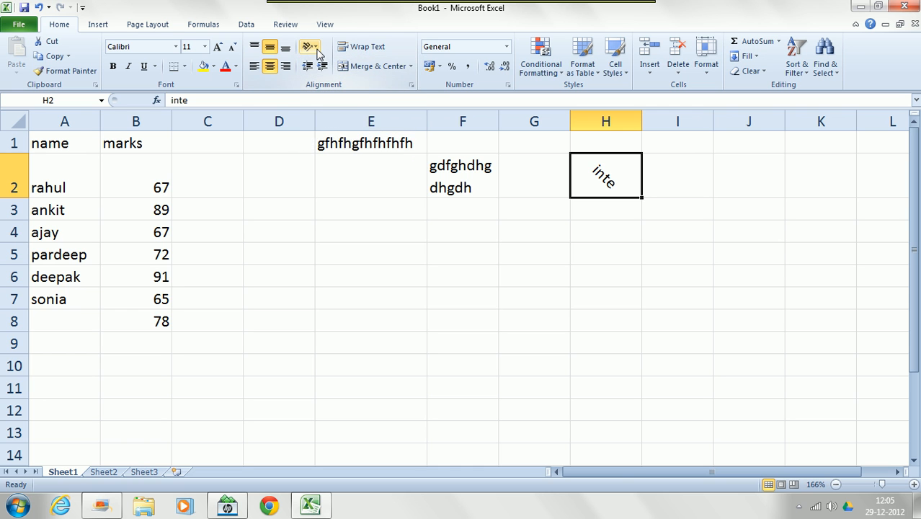
{"action": "left_click", "coordinate": [317, 49]}
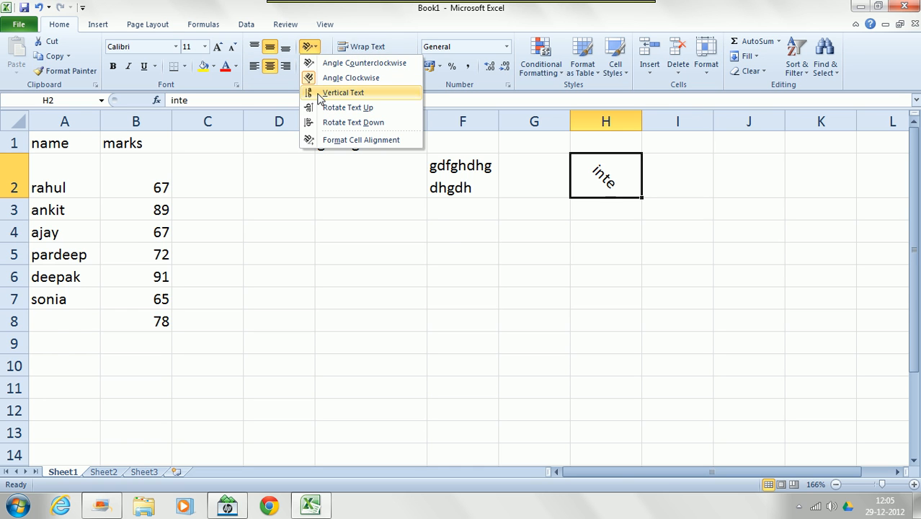
{"action": "left_click", "coordinate": [319, 93]}
Step: Set the orientation of the text in H2 to Angle Counterclockwise
{"action": "left_click", "coordinate": [311, 47]}
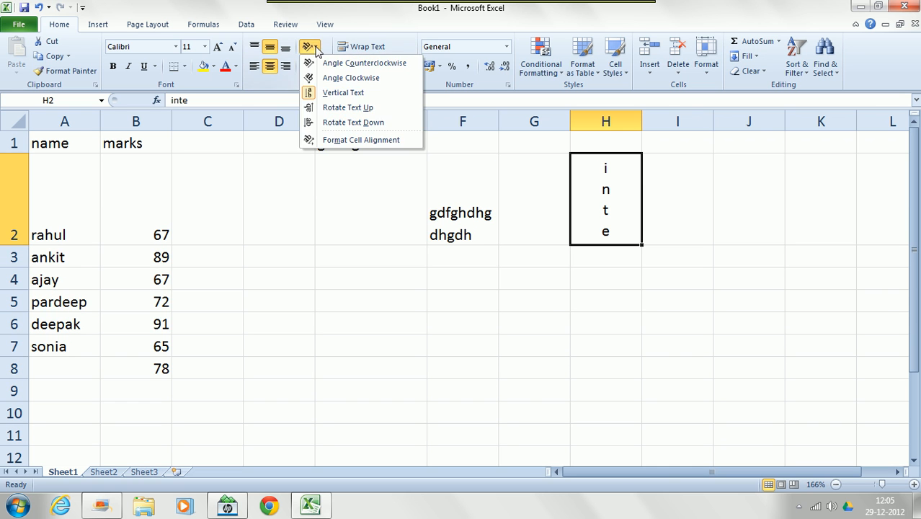
{"action": "left_click", "coordinate": [320, 63]}
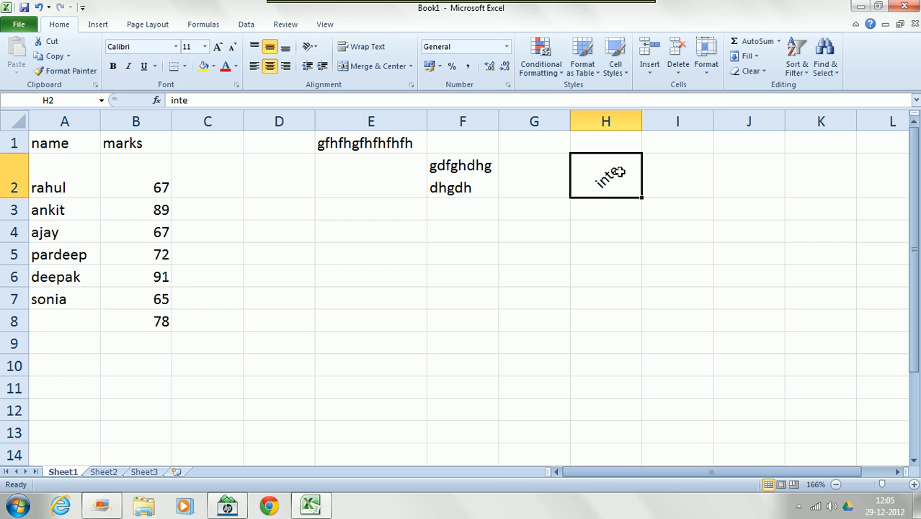
{"action": "left_click", "coordinate": [397, 208]}
Step: Enter the text hello in cell I2
{"action": "left_click", "coordinate": [667, 185]}
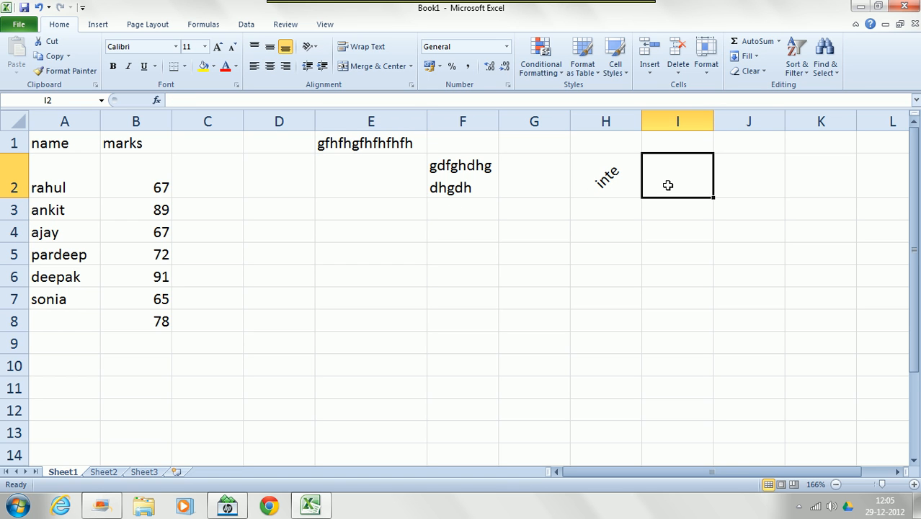
{"action": "type", "text": "hello"}
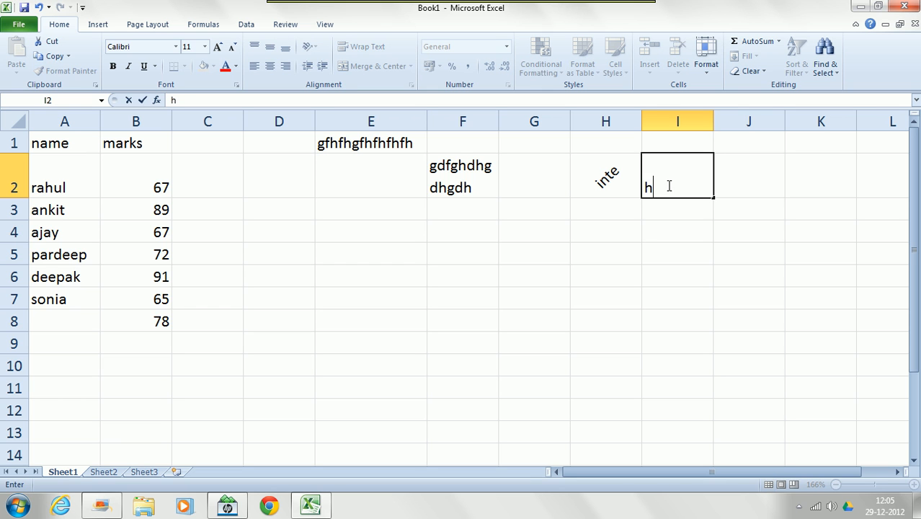
{"action": "key", "text": "Return"}
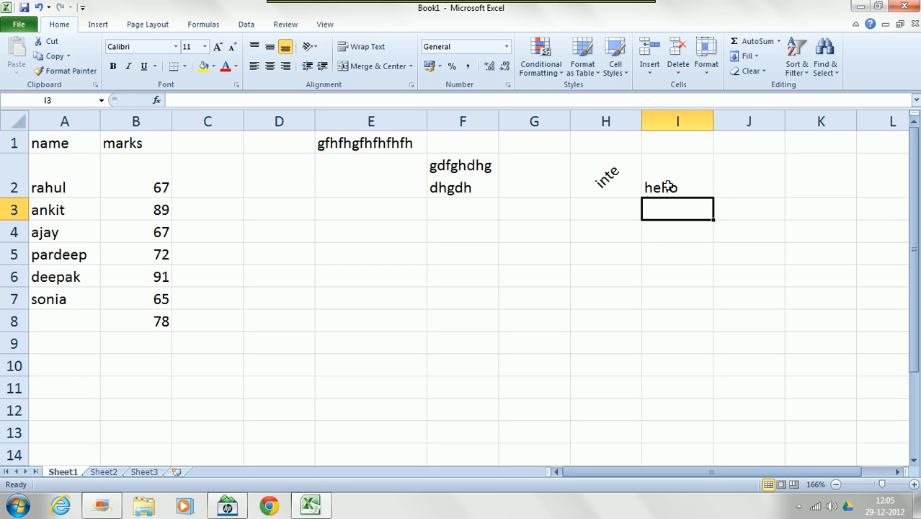
Step: Try increasing the indent of the text in I2 by several levels and decreasing it back to the cell's left edge
{"action": "left_click", "coordinate": [668, 185]}
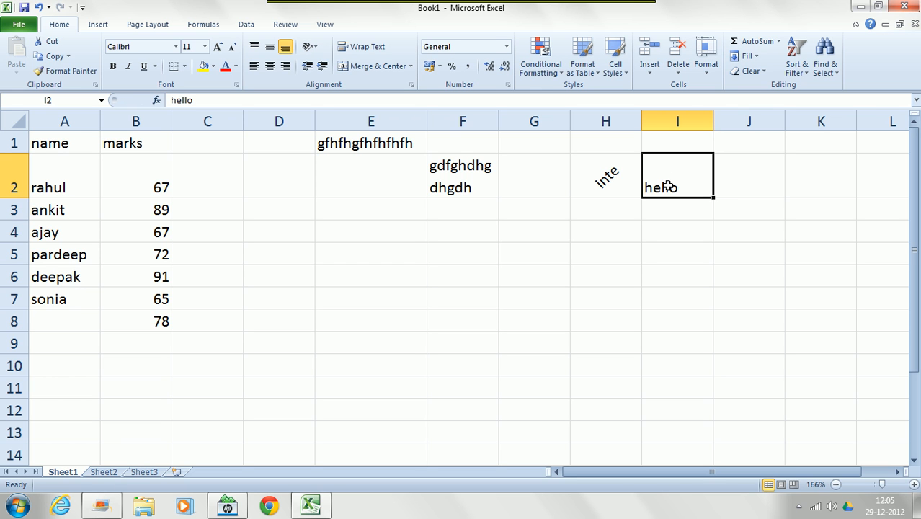
{"action": "left_click", "coordinate": [324, 70]}
{"action": "left_click", "coordinate": [324, 70]}
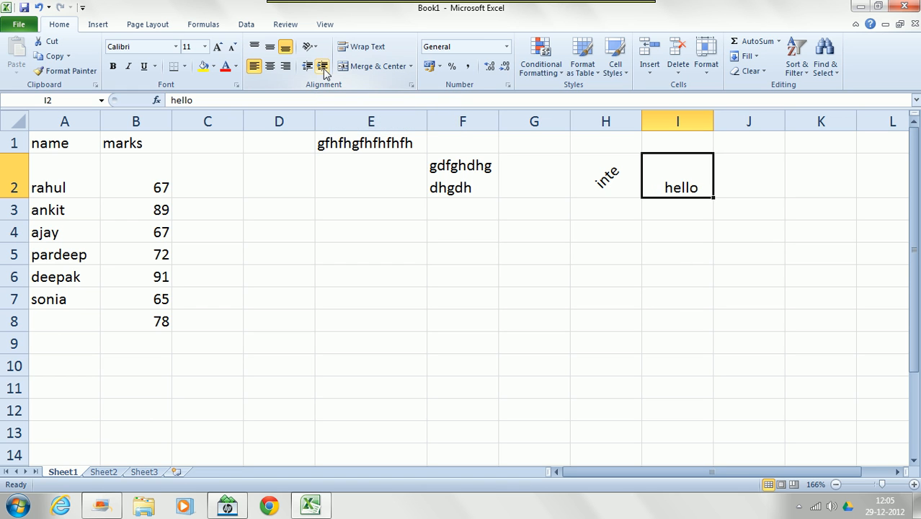
{"action": "left_click", "coordinate": [323, 70]}
{"action": "left_click", "coordinate": [324, 70]}
{"action": "left_click", "coordinate": [308, 68]}
{"action": "left_click", "coordinate": [308, 67]}
{"action": "left_click", "coordinate": [308, 68]}
{"action": "left_click", "coordinate": [308, 68]}
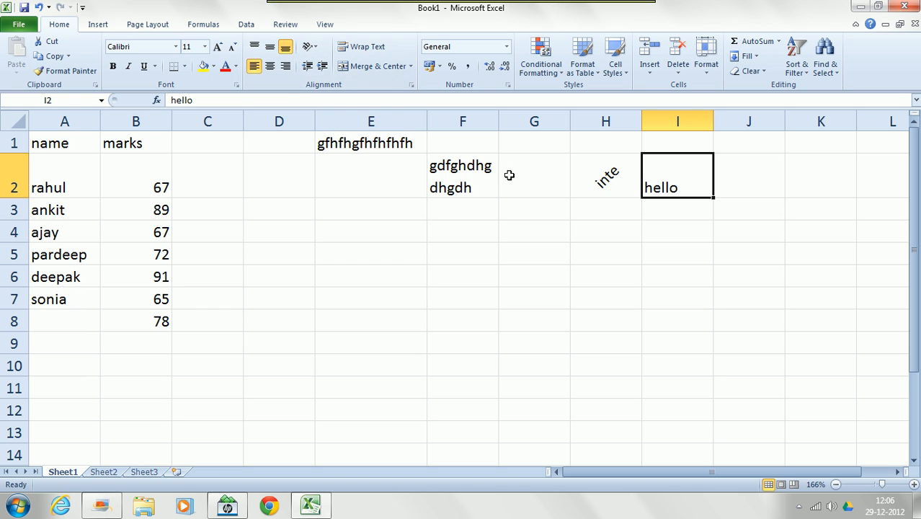
{"action": "left_click", "coordinate": [581, 205]}
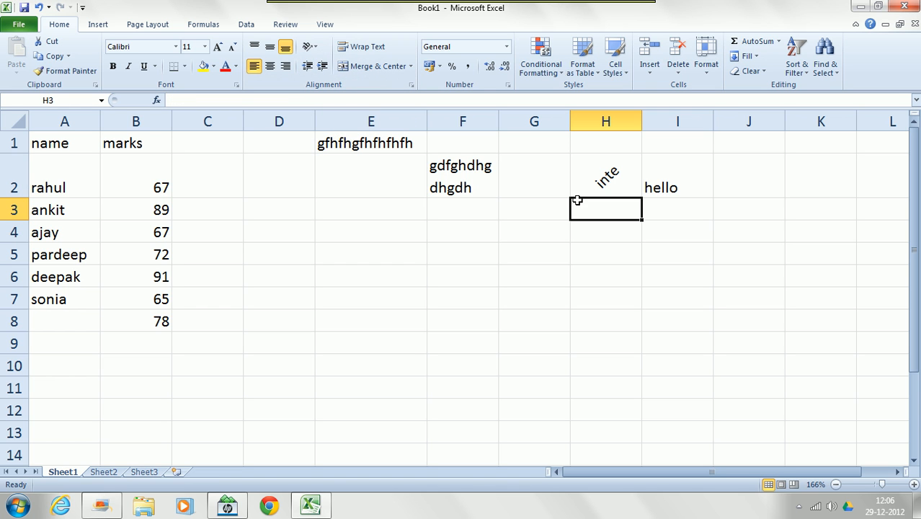
{"action": "left_click", "coordinate": [428, 213]}
{"action": "left_click", "coordinate": [368, 234]}
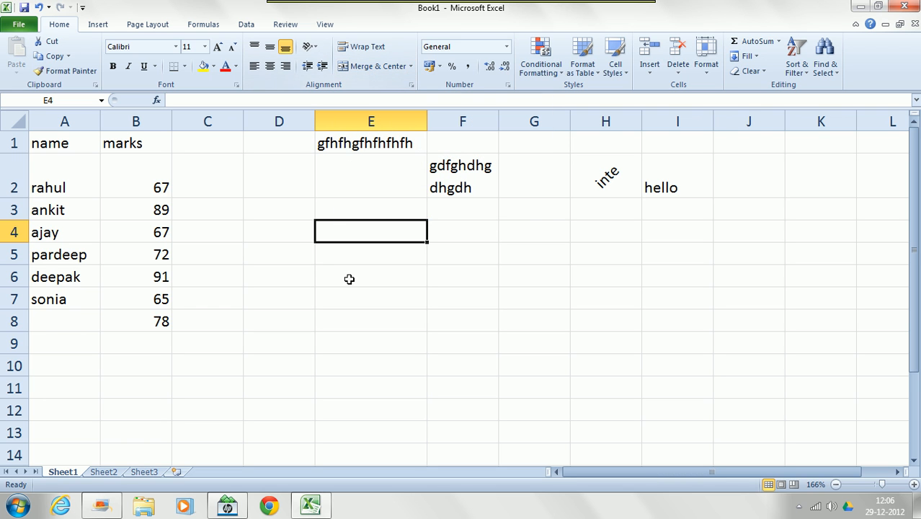
Step: Insert a sheet row above the name and marks headers and enter the title student data in A1
{"action": "left_click", "coordinate": [84, 145]}
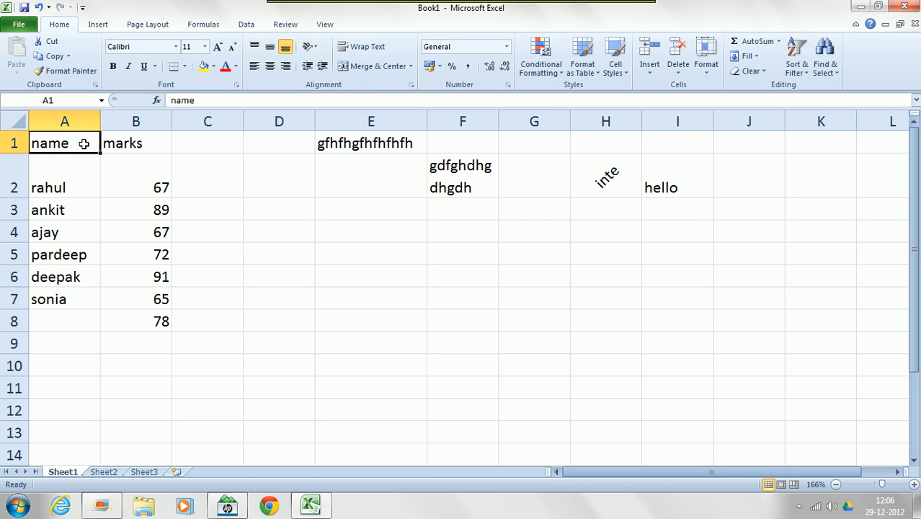
{"action": "left_click", "coordinate": [650, 69]}
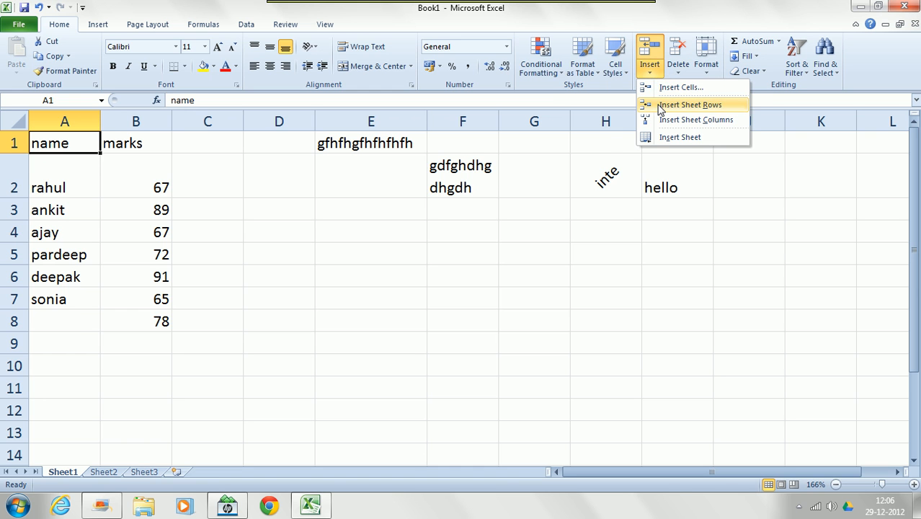
{"action": "left_click", "coordinate": [689, 105]}
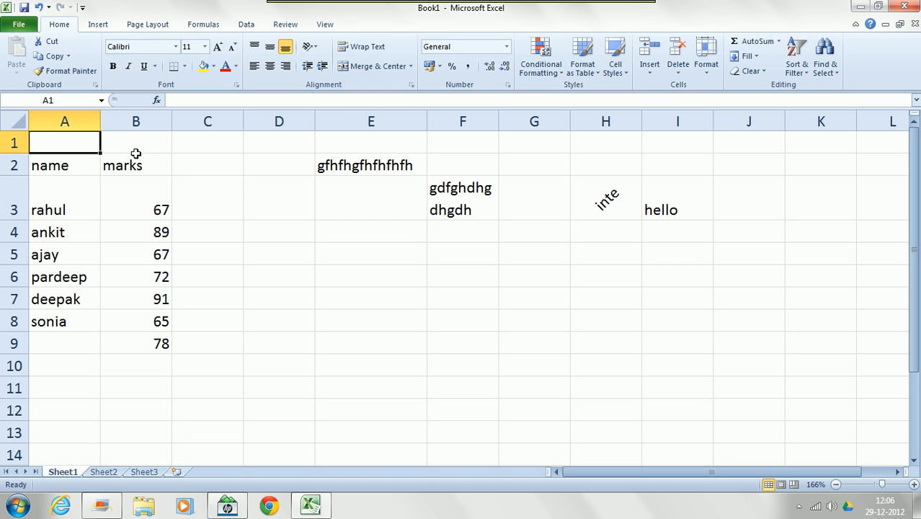
{"action": "type", "text": "st"}
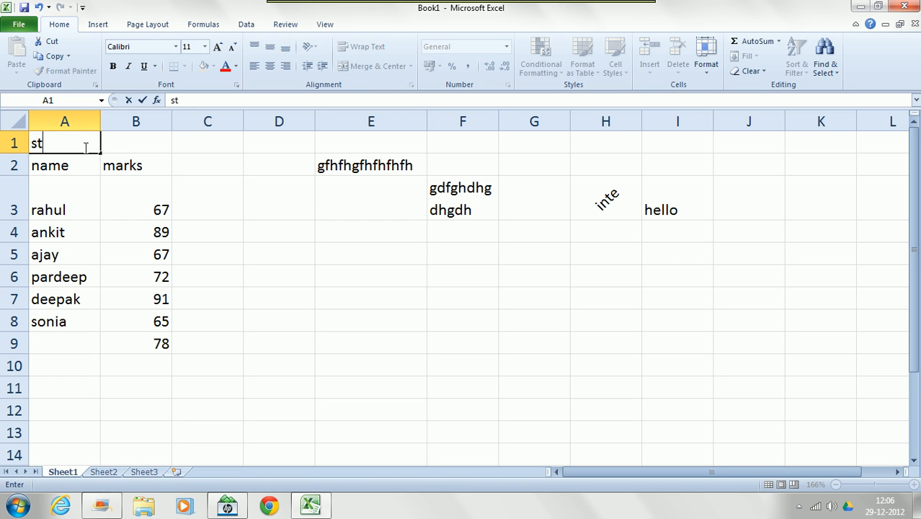
{"action": "type", "text": "udent data"}
{"action": "left_click", "coordinate": [208, 164]}
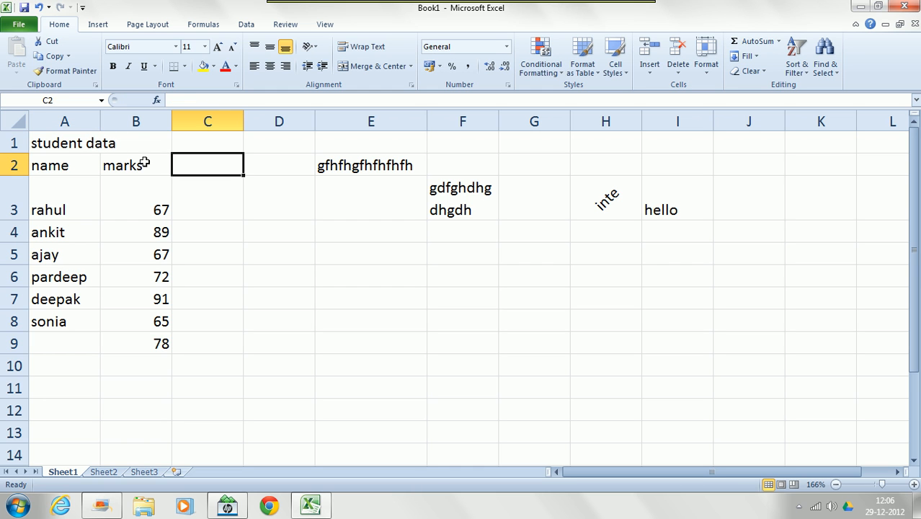
Step: Merge and center the student data title across A1:B1
{"action": "left_click", "coordinate": [83, 145]}
{"action": "left_click_drag", "start_coordinate": [83, 144], "coordinate": [136, 140]}
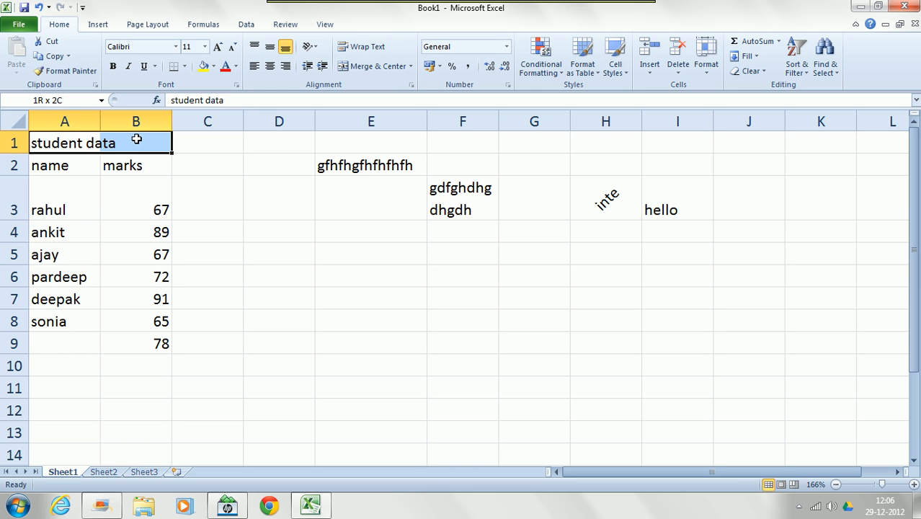
{"action": "left_click", "coordinate": [411, 67]}
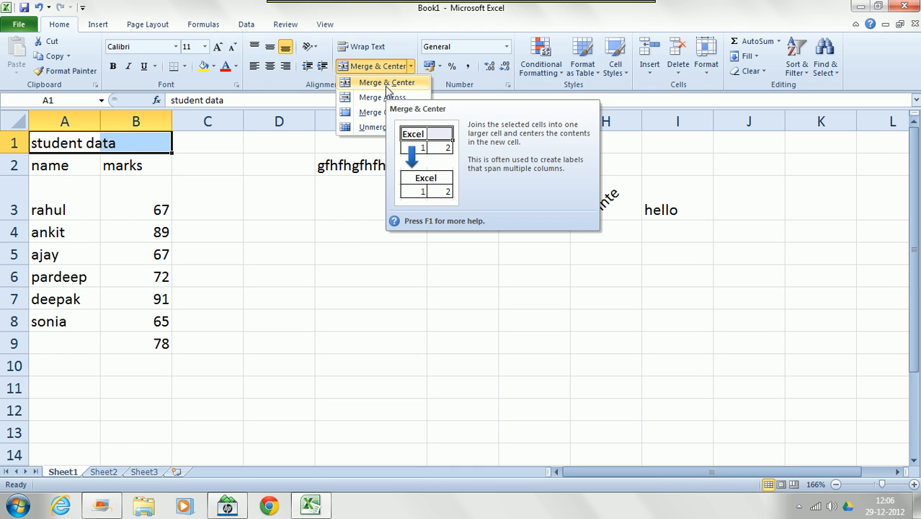
{"action": "left_click", "coordinate": [386, 84]}
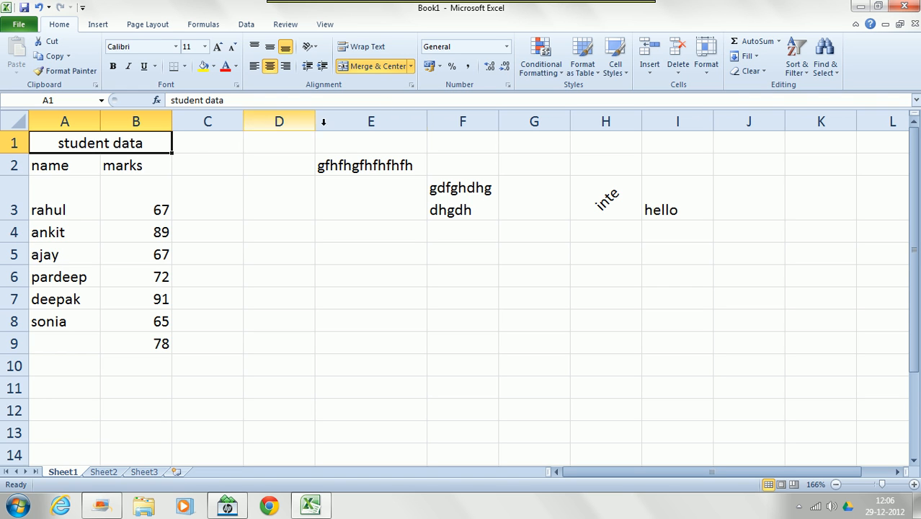
Step: Try unmerging the title in A1:B1, re-merging it with Merge Cells, and switching Merge & Center off and on again
{"action": "left_click", "coordinate": [411, 66]}
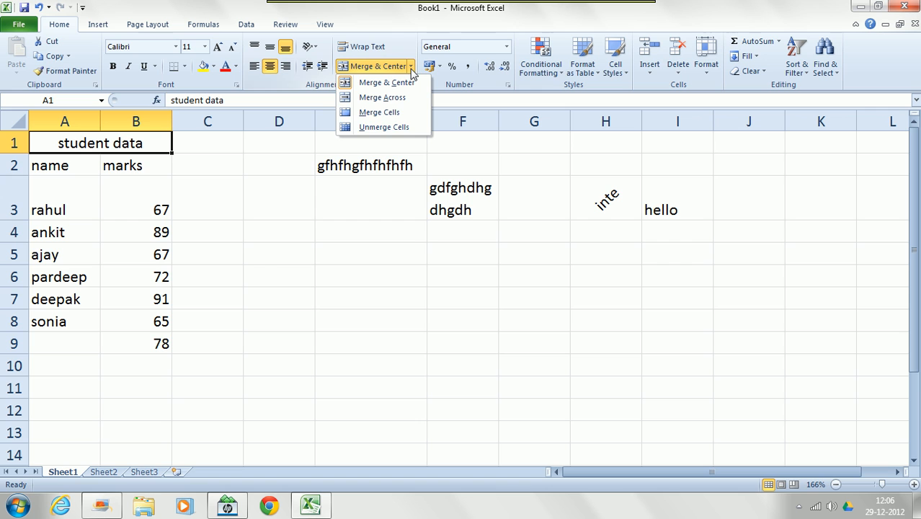
{"action": "left_click", "coordinate": [379, 127]}
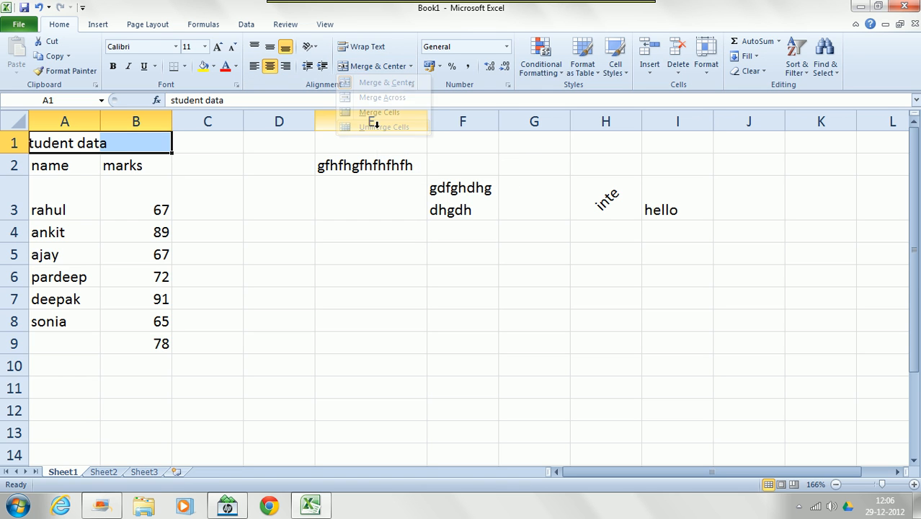
{"action": "left_click", "coordinate": [410, 67]}
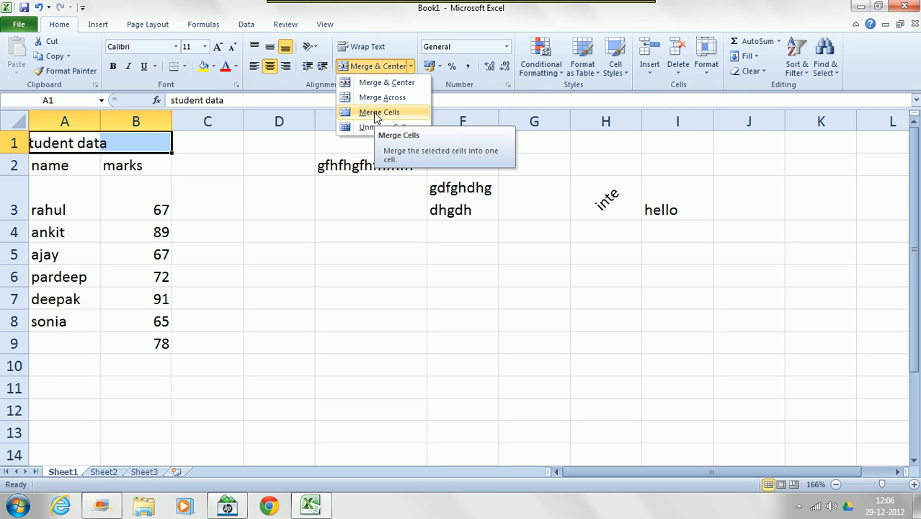
{"action": "left_click", "coordinate": [376, 112]}
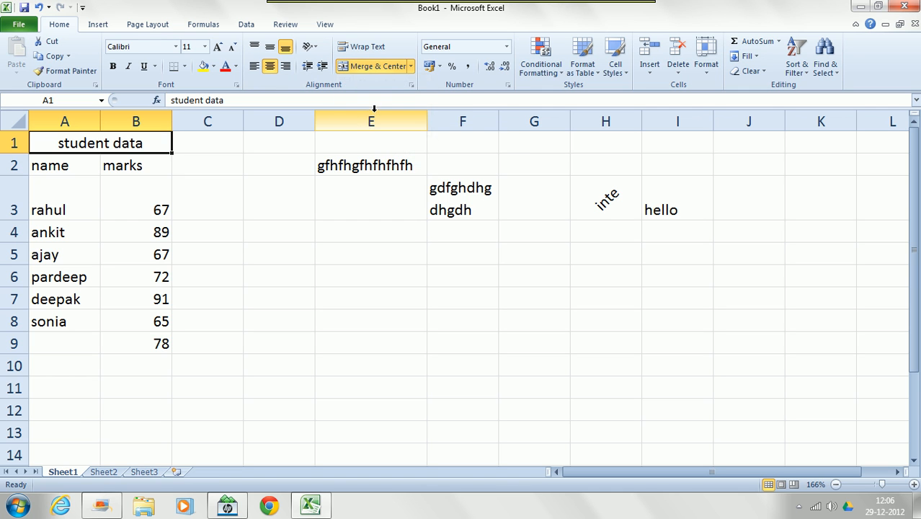
{"action": "left_click", "coordinate": [411, 67]}
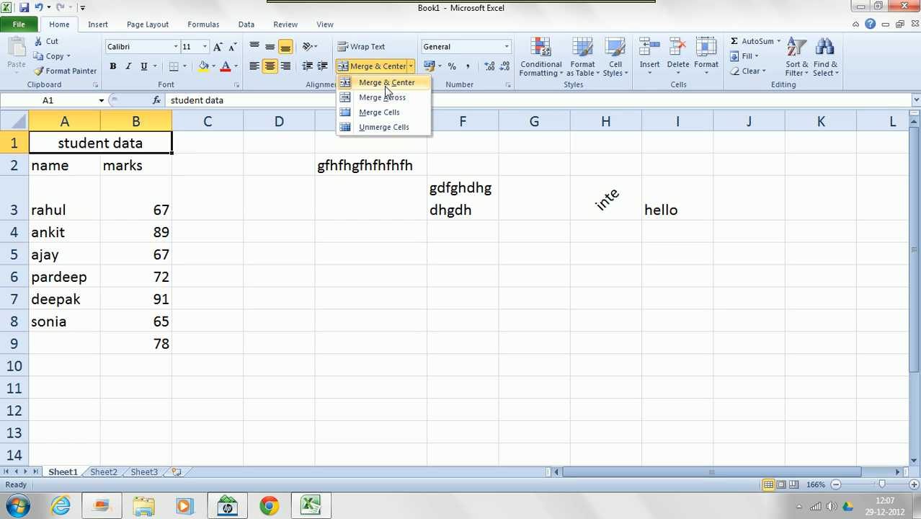
{"action": "left_click", "coordinate": [392, 95]}
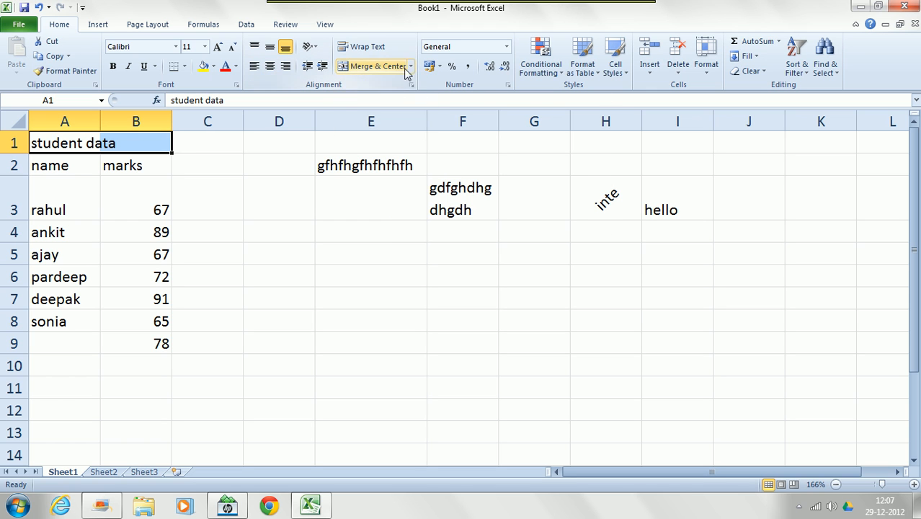
{"action": "left_click", "coordinate": [411, 67]}
{"action": "left_click", "coordinate": [387, 88]}
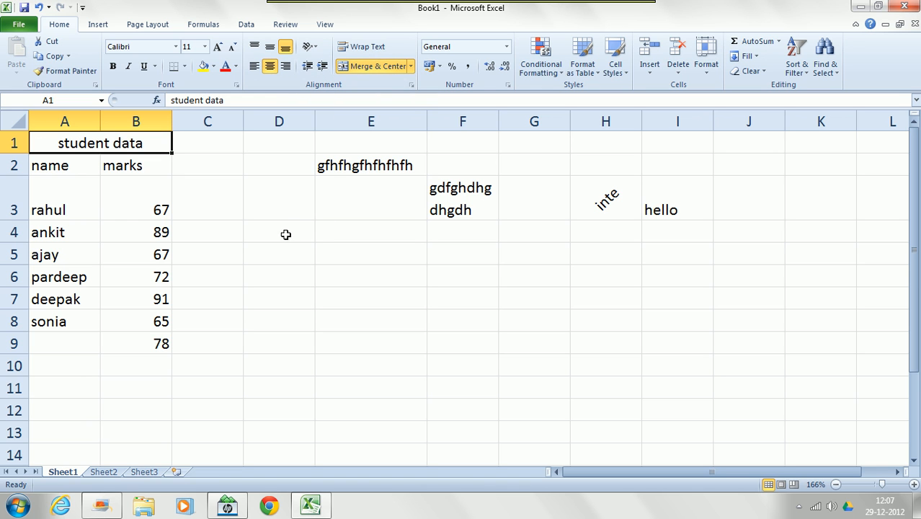
Step: Merge and center the empty block D5:F8 into a single cell and select it to check the merge
{"action": "left_click", "coordinate": [277, 303]}
{"action": "left_click_drag", "start_coordinate": [282, 264], "coordinate": [455, 323]}
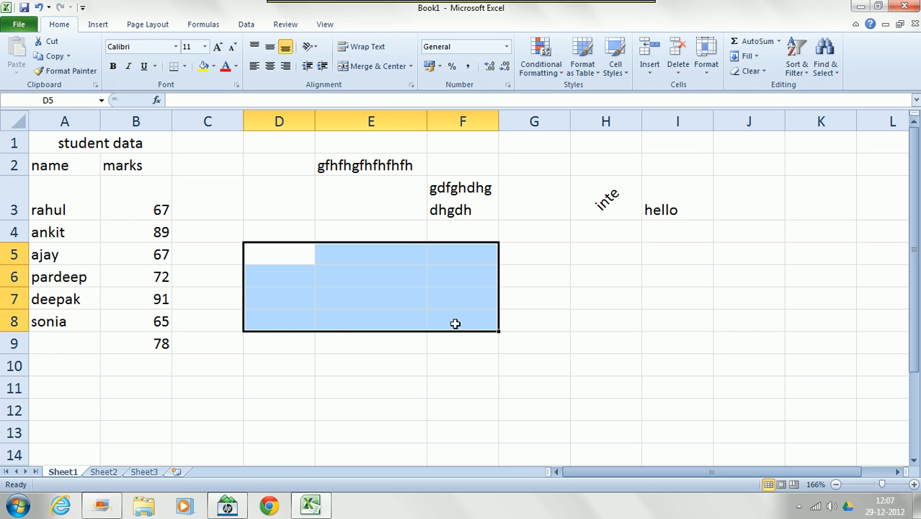
{"action": "left_click", "coordinate": [411, 67]}
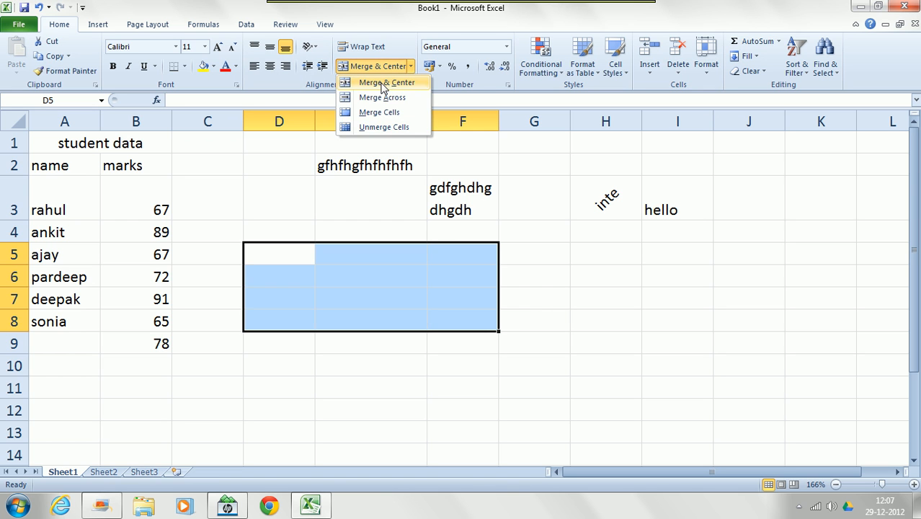
{"action": "left_click", "coordinate": [383, 83]}
{"action": "left_click", "coordinate": [608, 335]}
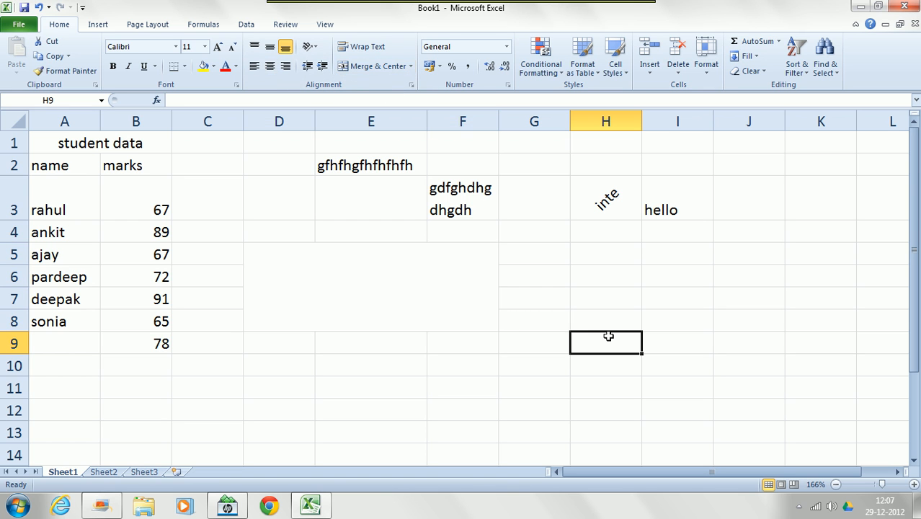
{"action": "left_click", "coordinate": [352, 286]}
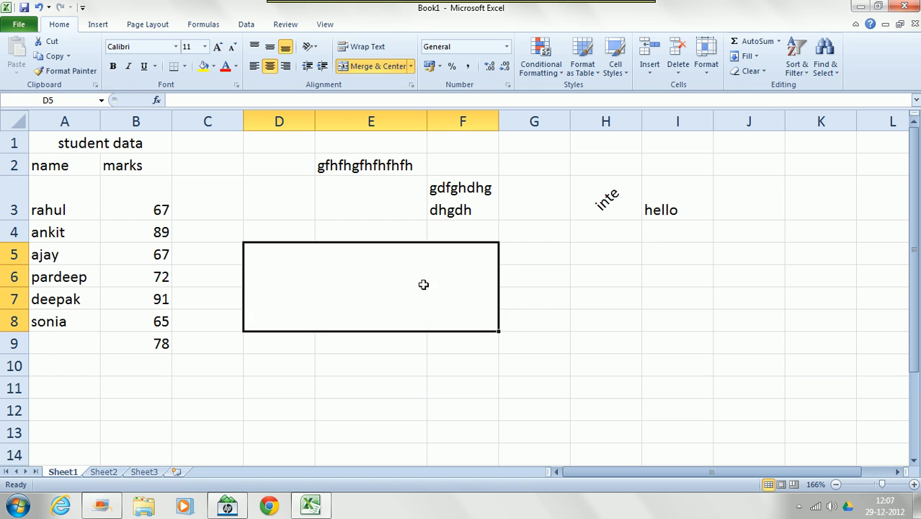
Step: Apply Merge Across to H5:K8 so each row merges separately, and select the merged rows one by one to check them
{"action": "left_click_drag", "start_coordinate": [603, 256], "coordinate": [809, 327]}
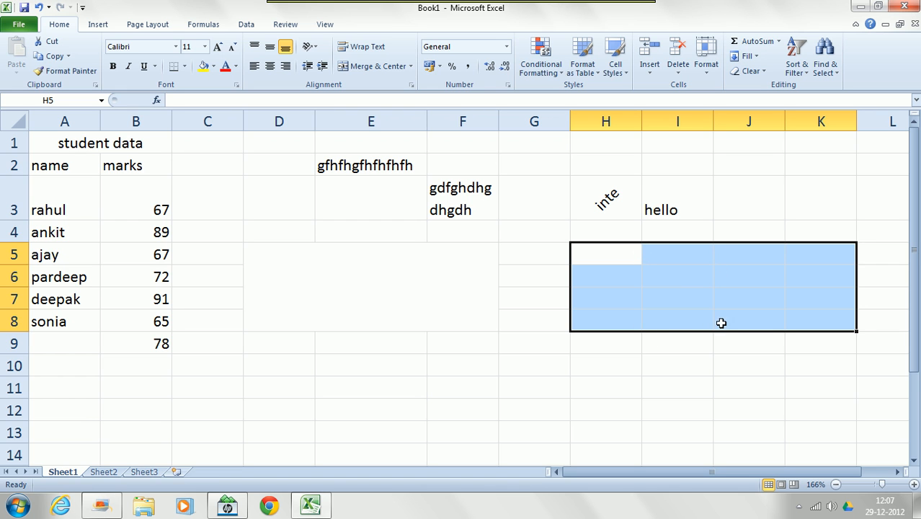
{"action": "left_click", "coordinate": [411, 66]}
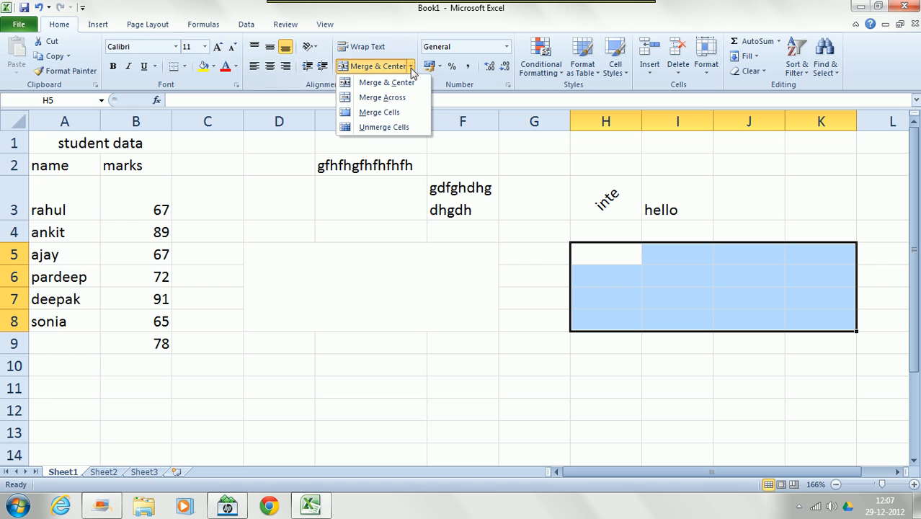
{"action": "left_click", "coordinate": [382, 98]}
{"action": "left_click", "coordinate": [602, 257]}
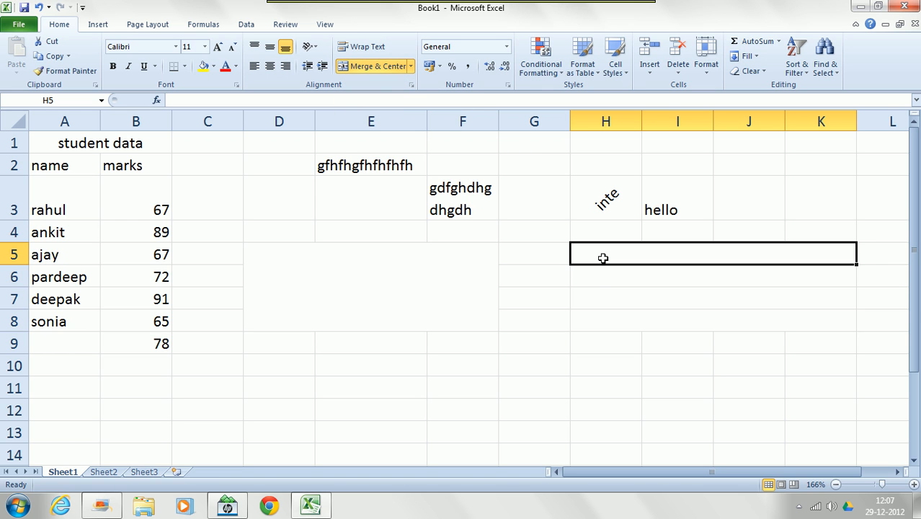
{"action": "left_click", "coordinate": [598, 277]}
{"action": "left_click", "coordinate": [590, 297]}
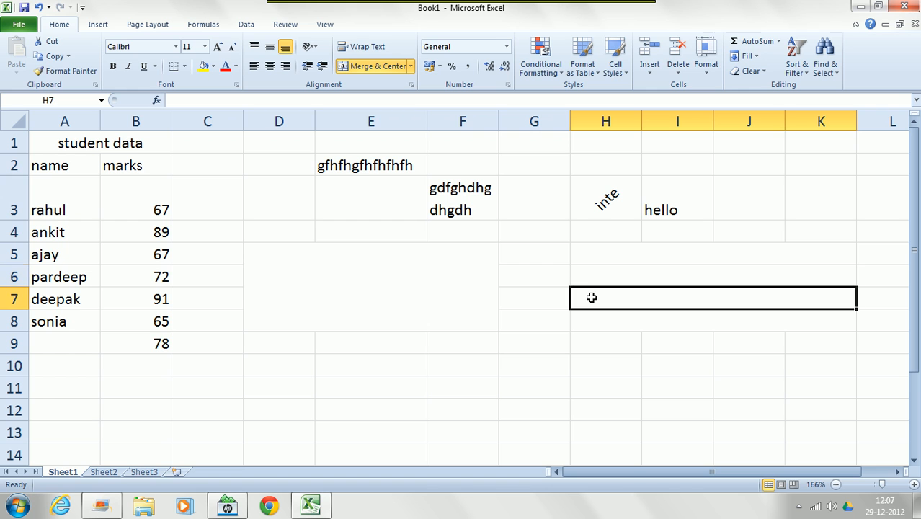
{"action": "left_click", "coordinate": [587, 321]}
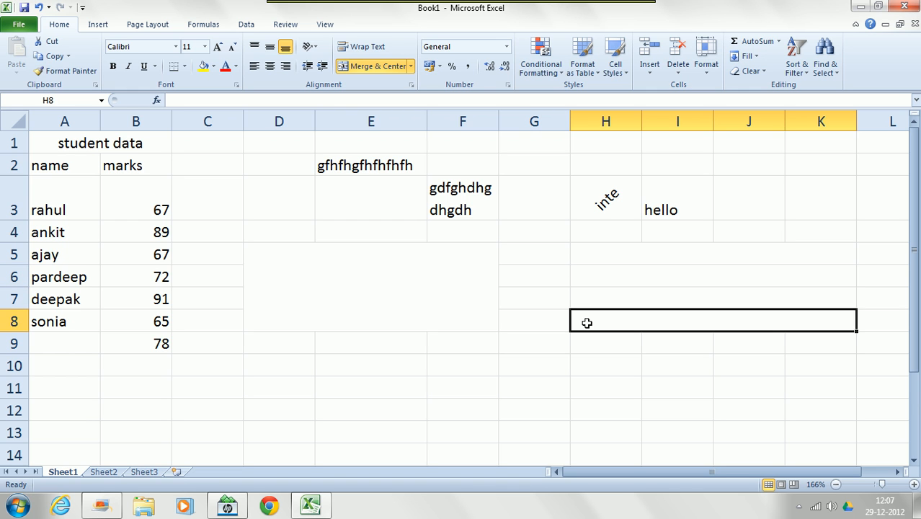
{"action": "left_click", "coordinate": [598, 254]}
{"action": "left_click", "coordinate": [387, 404]}
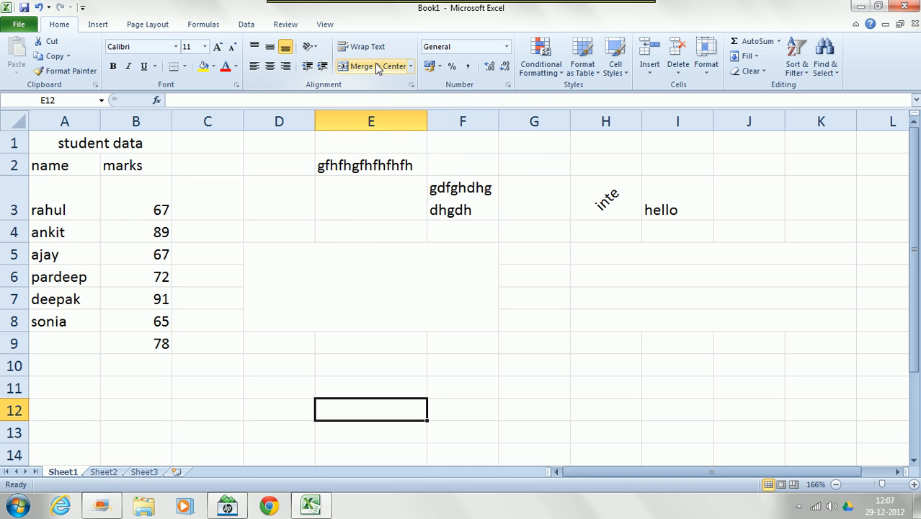
{"action": "left_click", "coordinate": [221, 362]}
{"action": "left_click", "coordinate": [303, 383]}
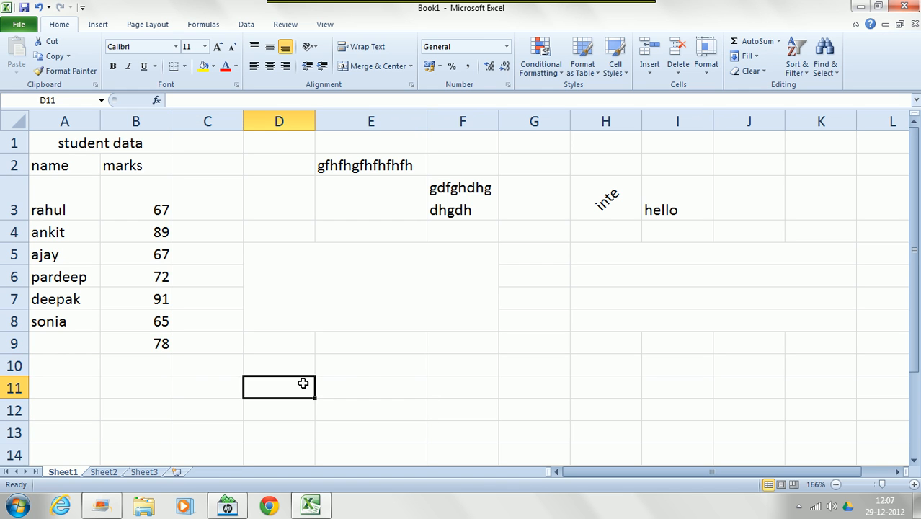
{"action": "left_click", "coordinate": [338, 370]}
{"action": "left_click", "coordinate": [294, 365]}
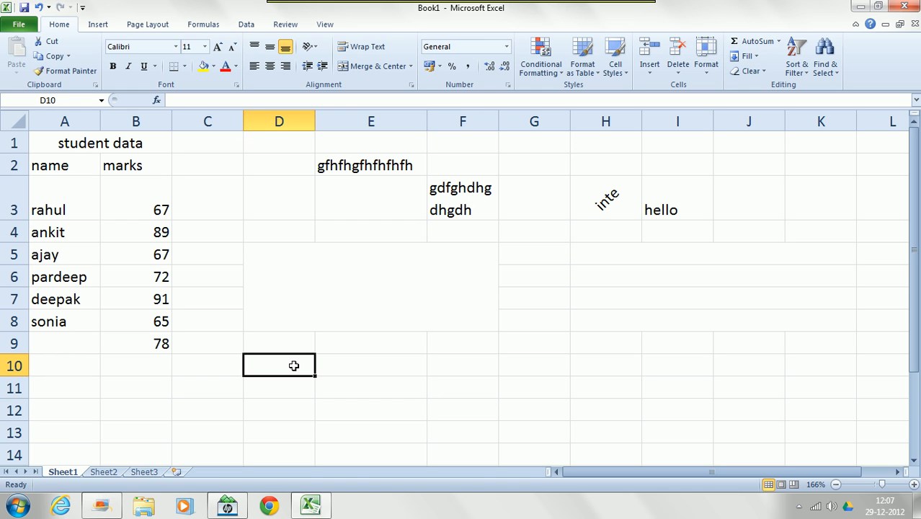
{"action": "left_click", "coordinate": [161, 380]}
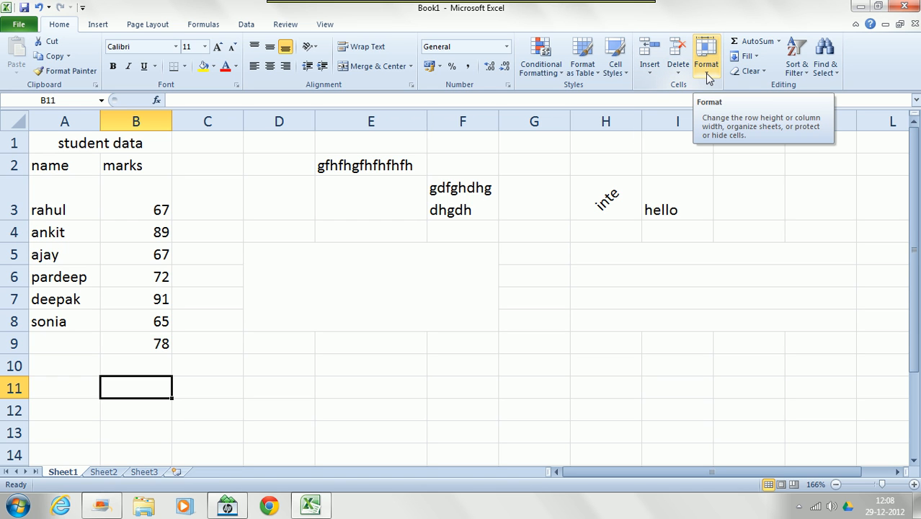
Step: Check the width of column D and the height of row 1, and widen column D to slightly more than column E
{"action": "left_click", "coordinate": [298, 143]}
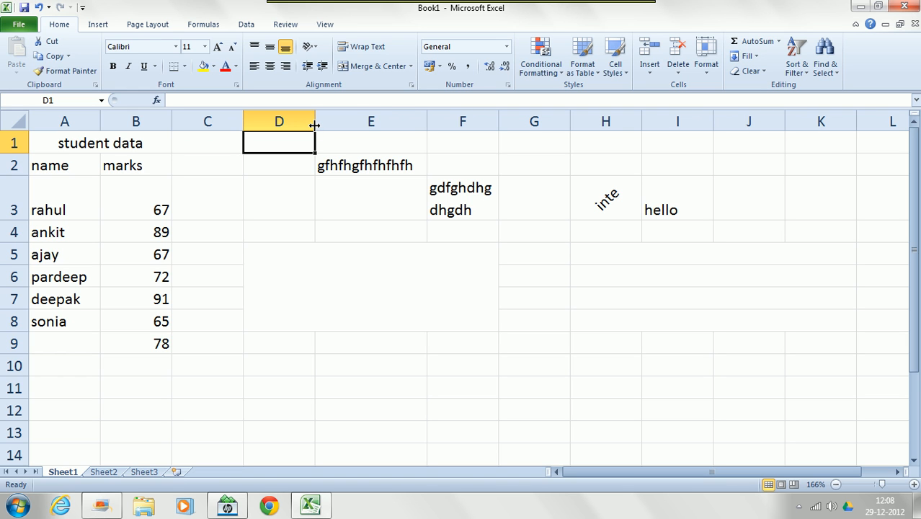
{"action": "left_click_drag", "start_coordinate": [314, 125], "coordinate": [314, 125]}
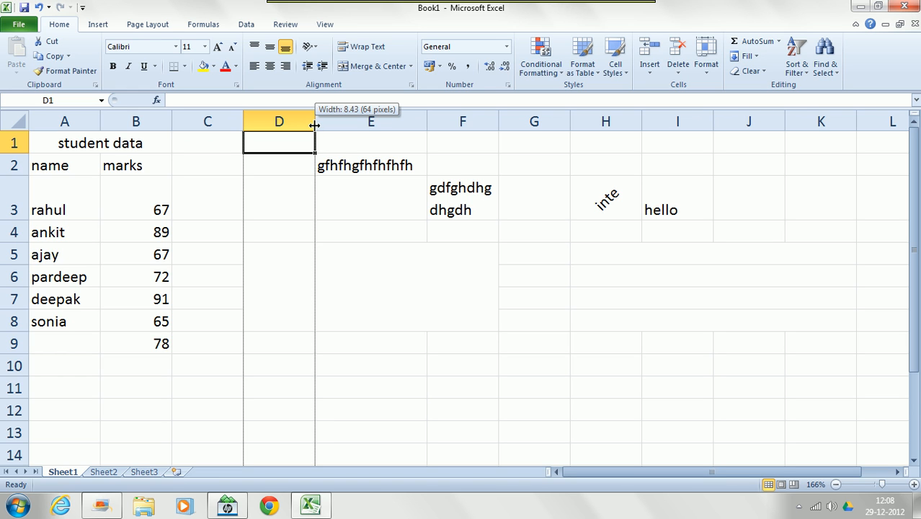
{"action": "left_click_drag", "start_coordinate": [314, 125], "coordinate": [314, 125]}
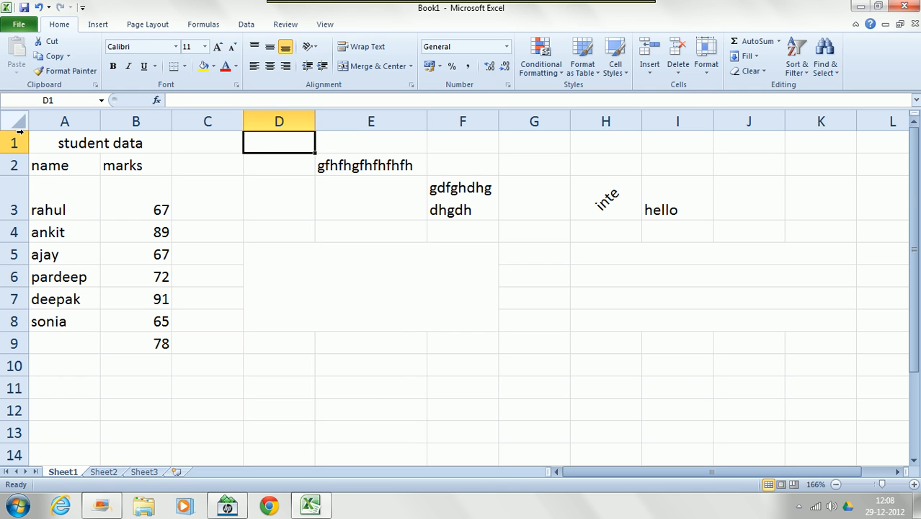
{"action": "left_click_drag", "start_coordinate": [21, 153], "coordinate": [21, 153]}
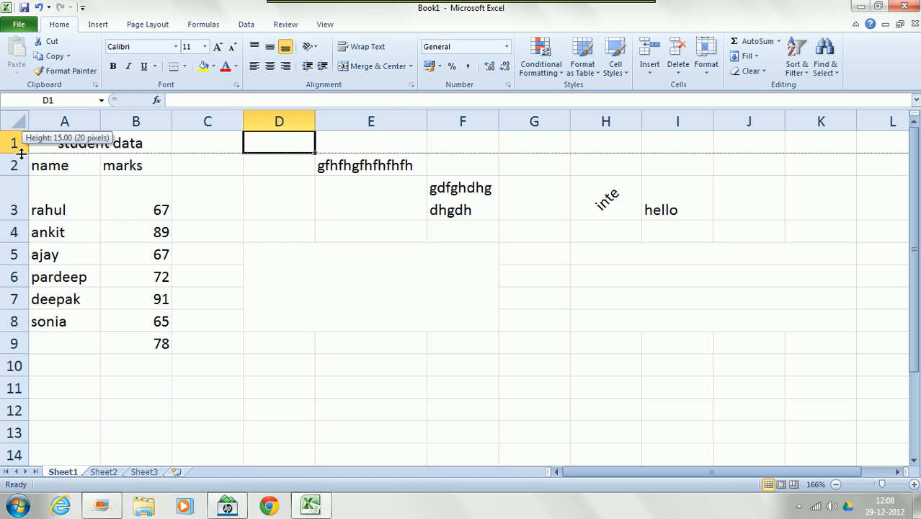
{"action": "left_click_drag", "start_coordinate": [20, 153], "coordinate": [21, 154]}
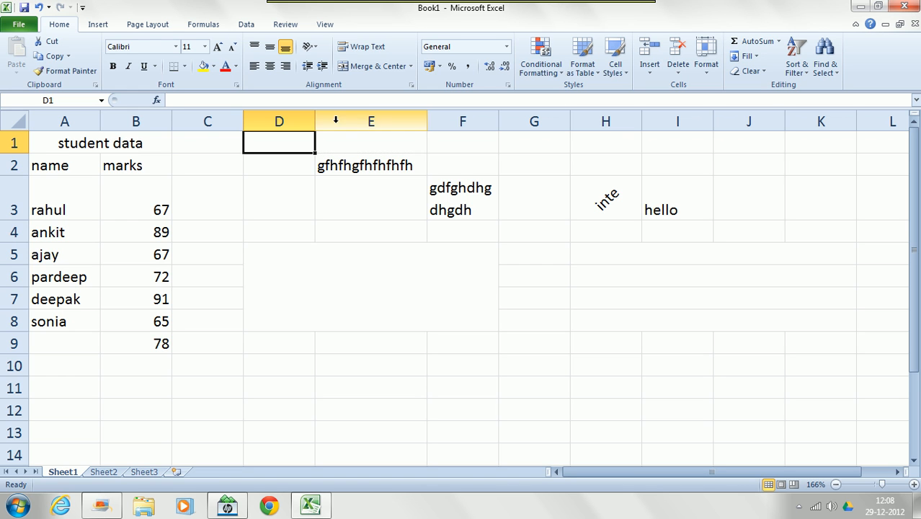
{"action": "left_click_drag", "start_coordinate": [315, 127], "coordinate": [358, 127]}
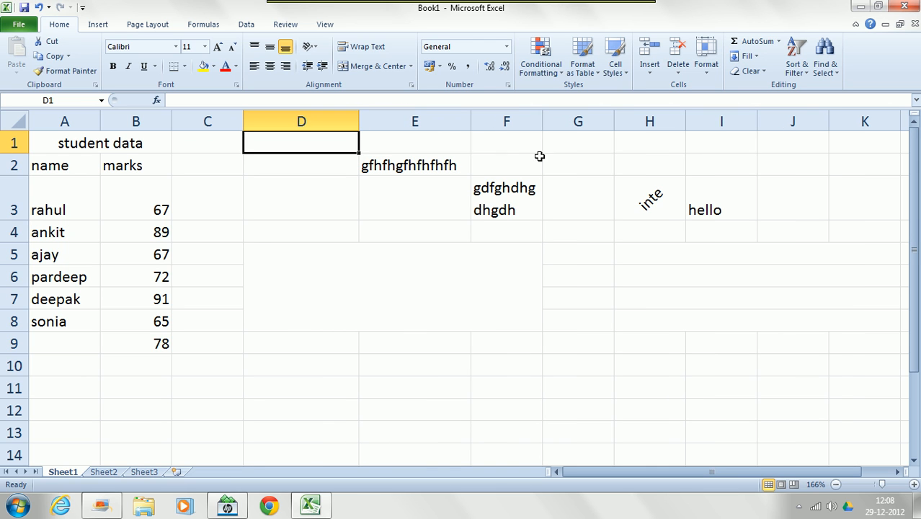
{"action": "left_click", "coordinate": [439, 144]}
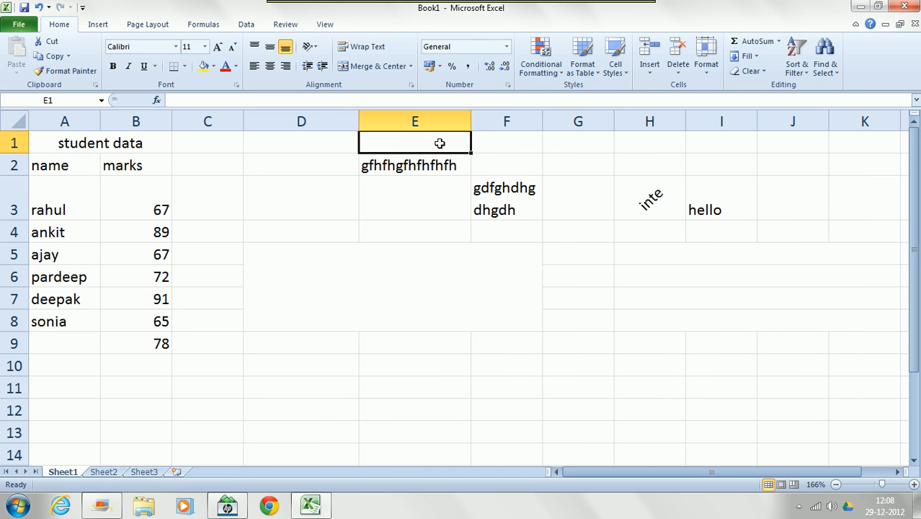
Step: Set the width of column F to 15
{"action": "left_click", "coordinate": [506, 143]}
{"action": "left_click", "coordinate": [707, 71]}
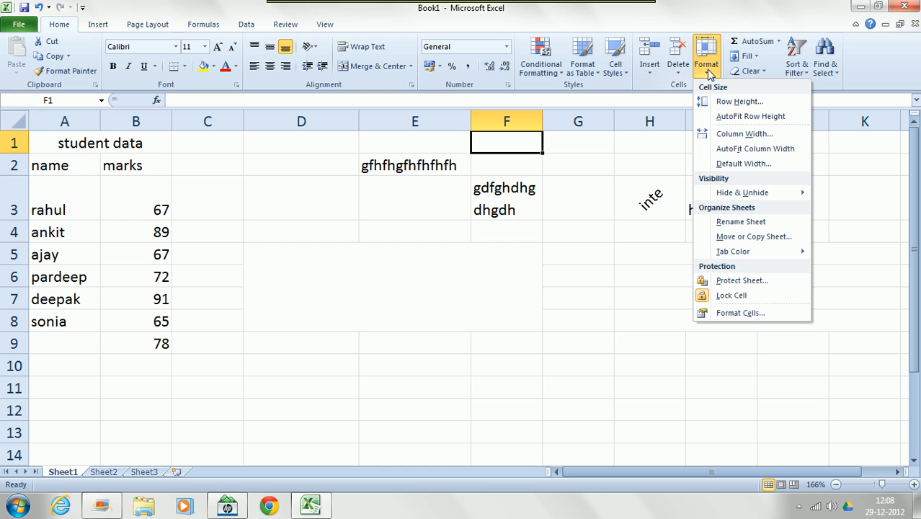
{"action": "left_click", "coordinate": [720, 135]}
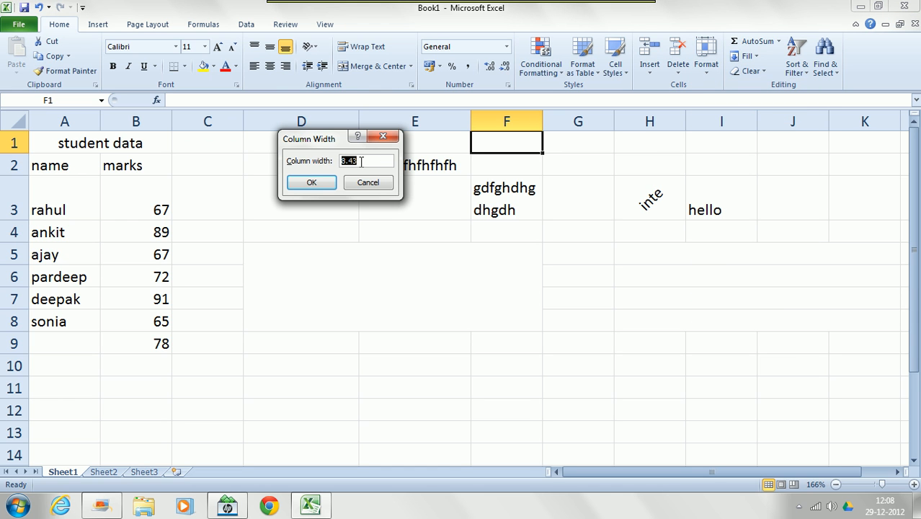
{"action": "type", "text": "15"}
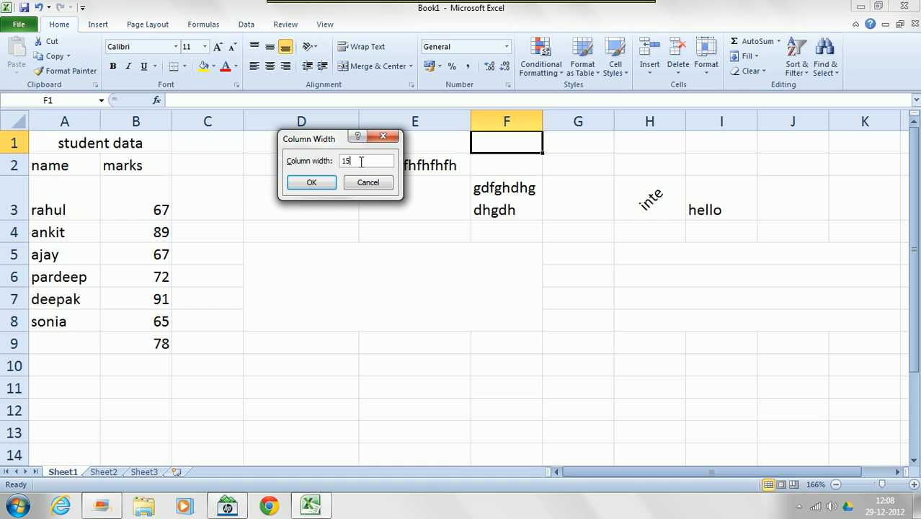
{"action": "left_click", "coordinate": [311, 184]}
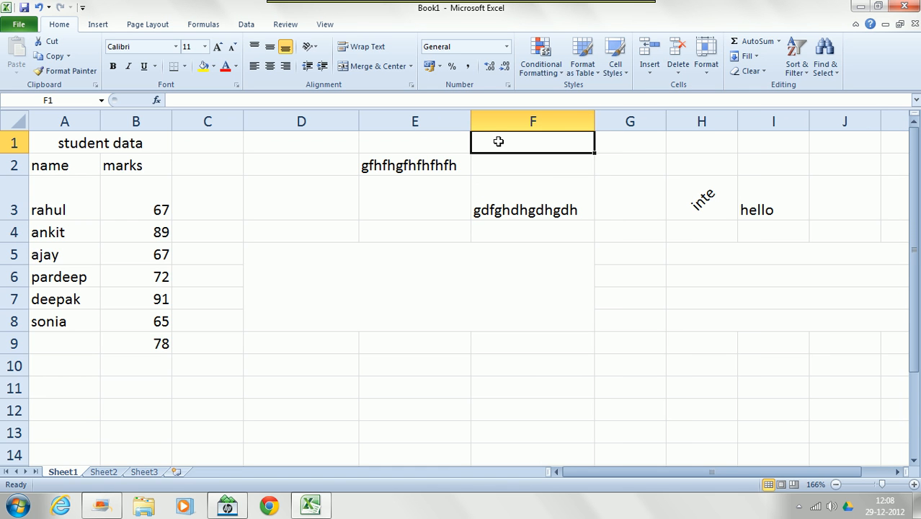
Step: Set the height of row 1, which holds the student data title, to 25
{"action": "left_click", "coordinate": [93, 144]}
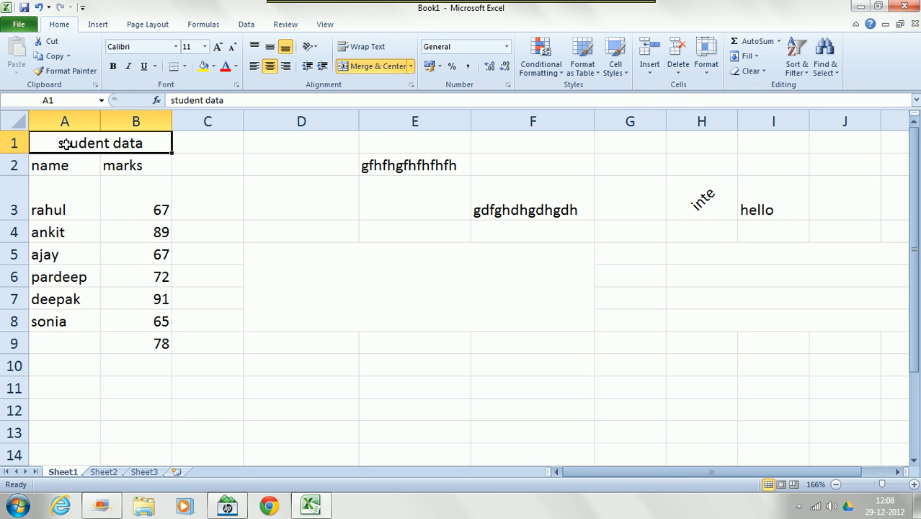
{"action": "left_click", "coordinate": [704, 80]}
{"action": "left_click", "coordinate": [735, 102]}
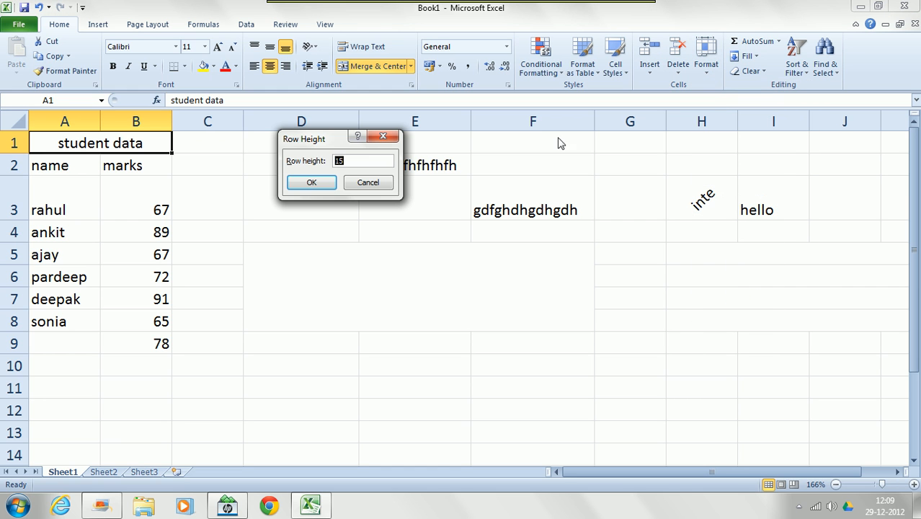
{"action": "type", "text": "25"}
{"action": "left_click", "coordinate": [317, 182]}
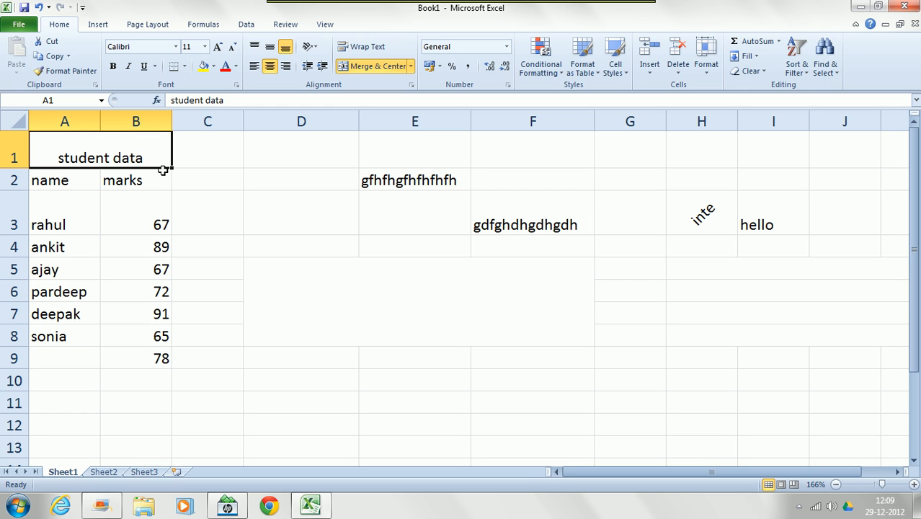
Step: Select the entire worksheet and set the height of all rows to 15
{"action": "left_click", "coordinate": [257, 231]}
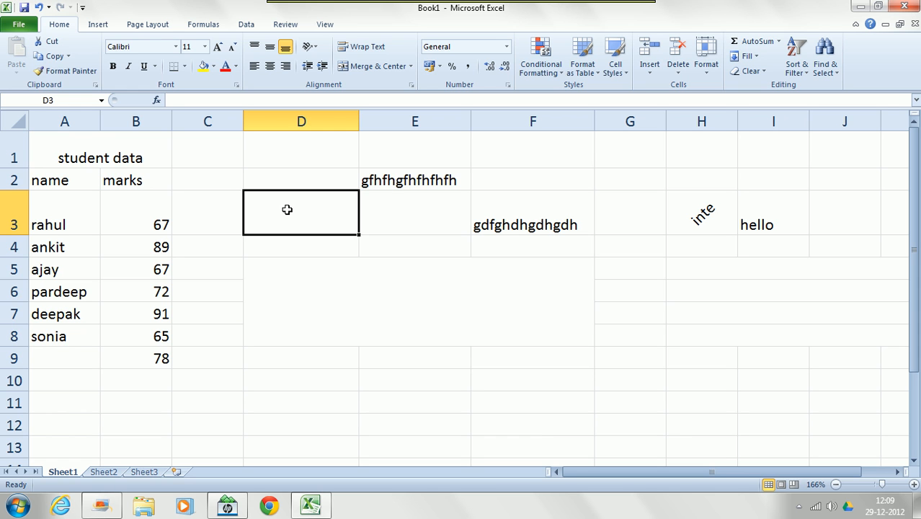
{"action": "left_click", "coordinate": [271, 141]}
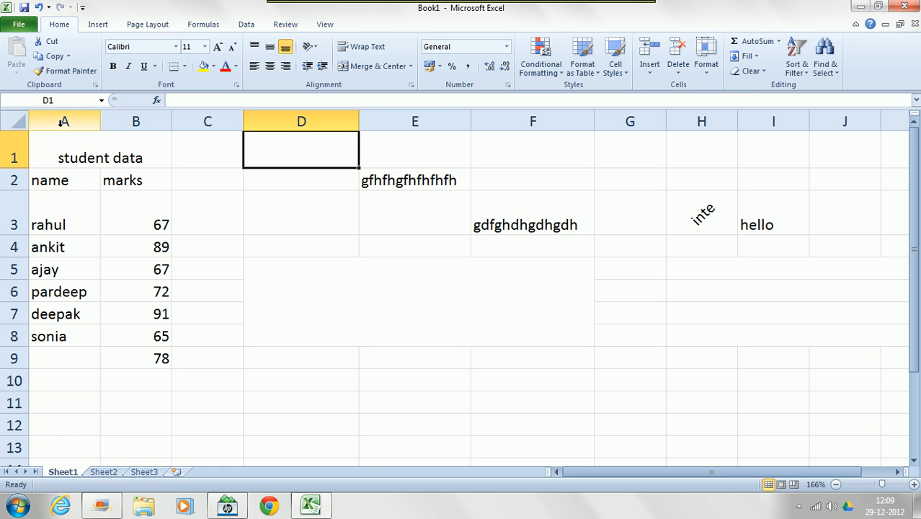
{"action": "left_click", "coordinate": [21, 126]}
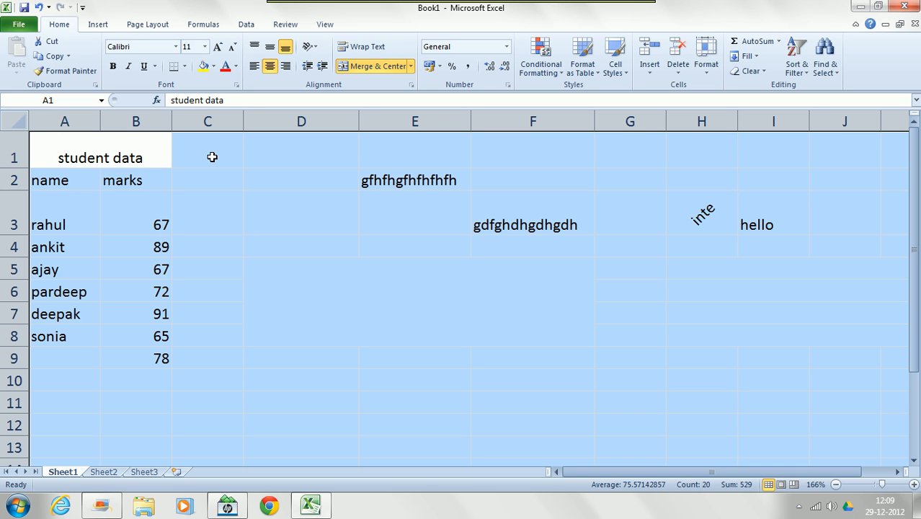
{"action": "left_click", "coordinate": [255, 163]}
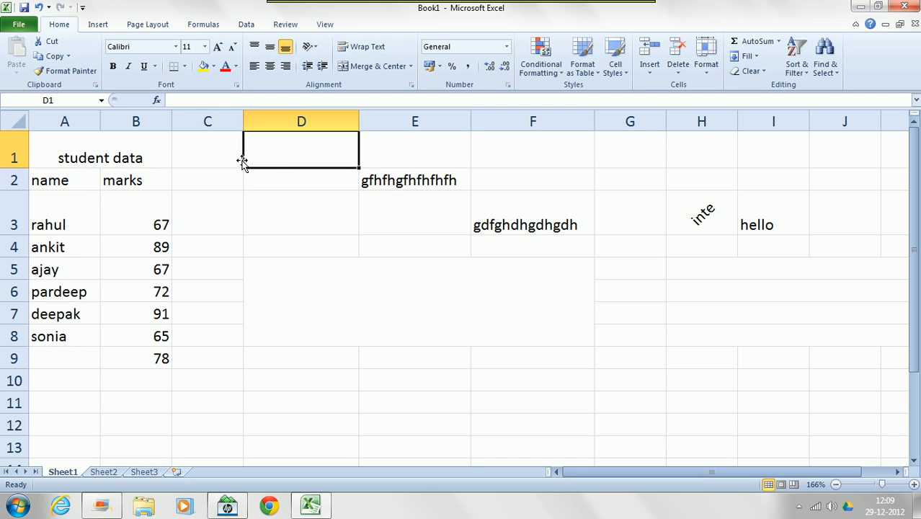
{"action": "left_click", "coordinate": [20, 124]}
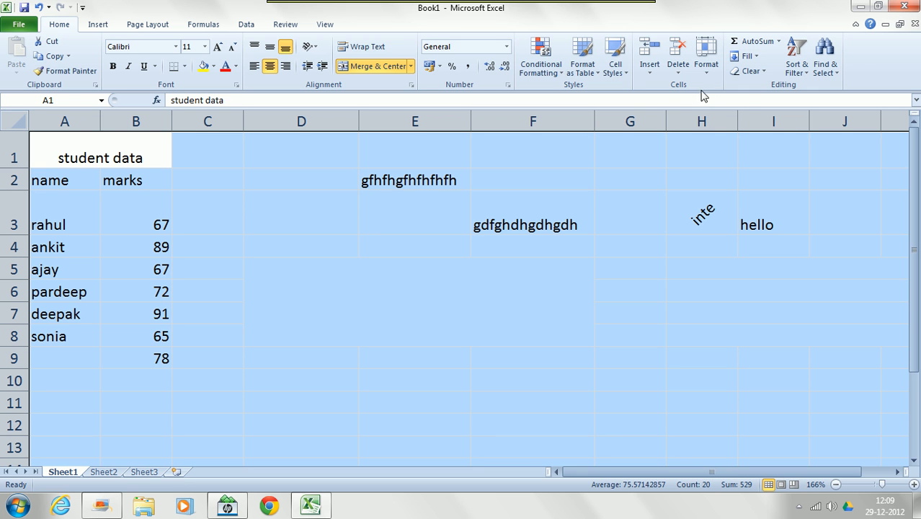
{"action": "left_click", "coordinate": [705, 57]}
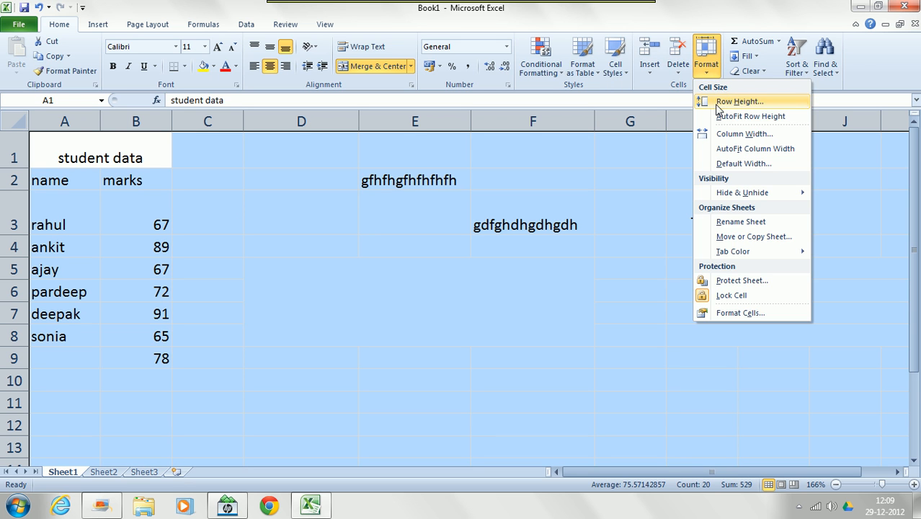
{"action": "left_click", "coordinate": [718, 106]}
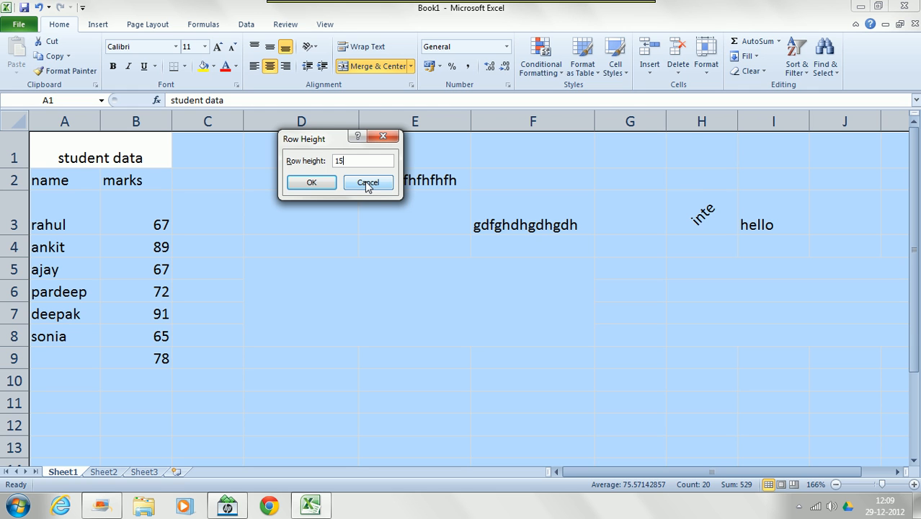
{"action": "left_click", "coordinate": [312, 182]}
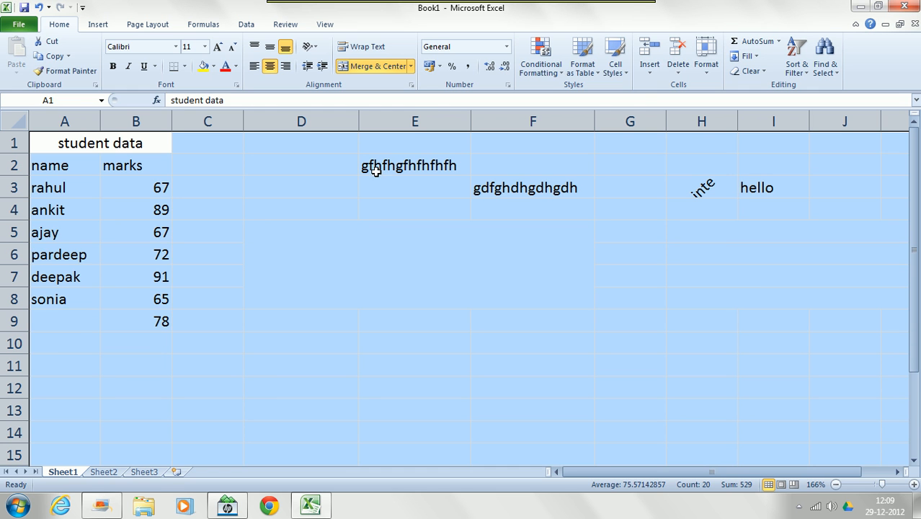
Step: Set the width of all columns in the worksheet to 8.43 and clear the full-sheet selection
{"action": "left_click", "coordinate": [710, 72]}
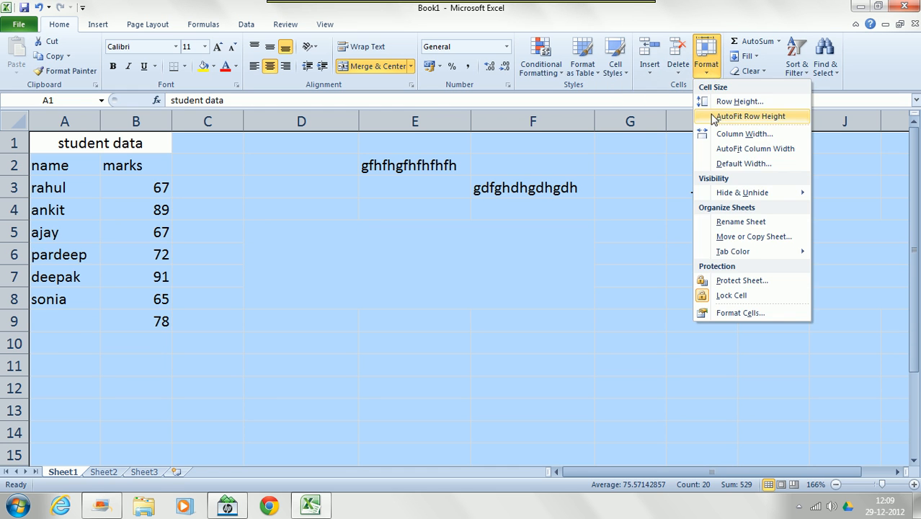
{"action": "left_click", "coordinate": [708, 128]}
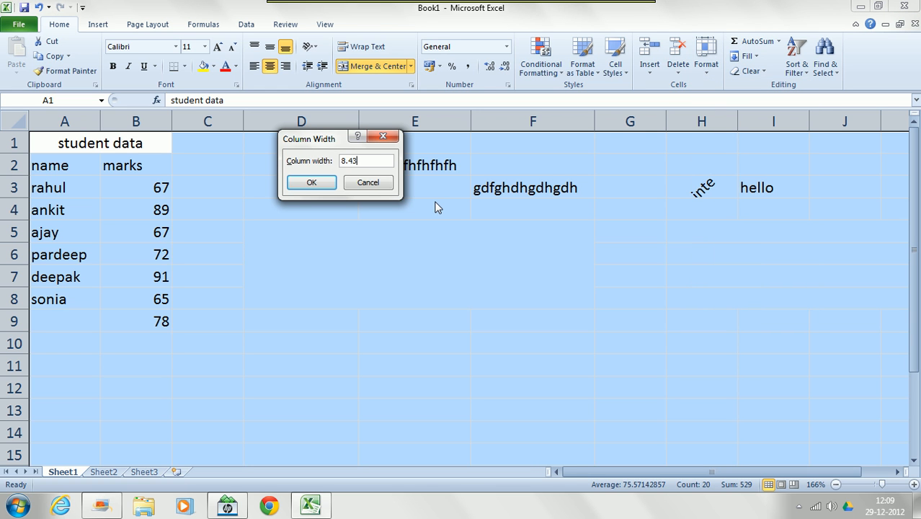
{"action": "type", "text": "8.43"}
{"action": "left_click", "coordinate": [311, 182]}
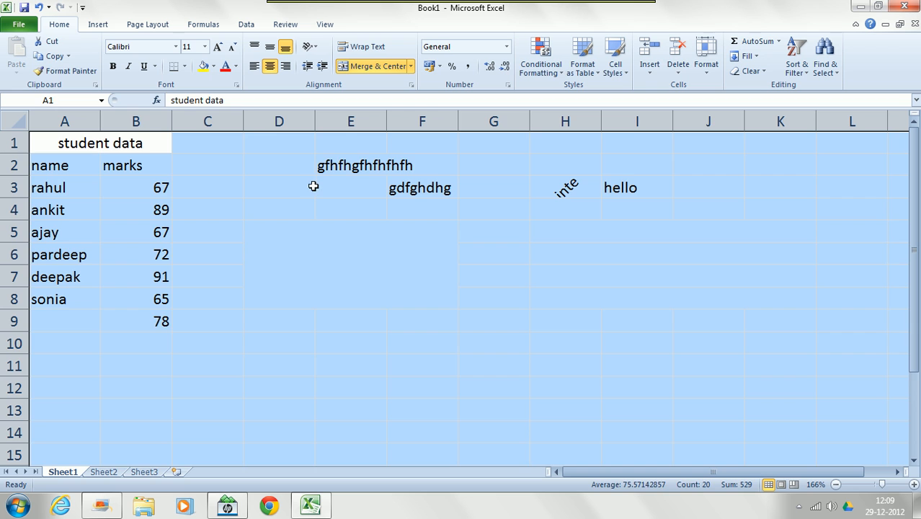
{"action": "left_click", "coordinate": [312, 187]}
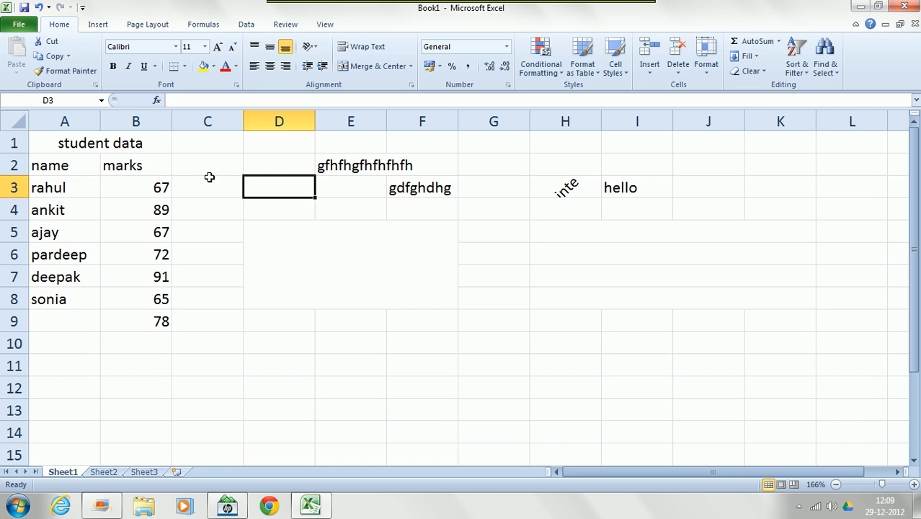
{"action": "left_click", "coordinate": [519, 253]}
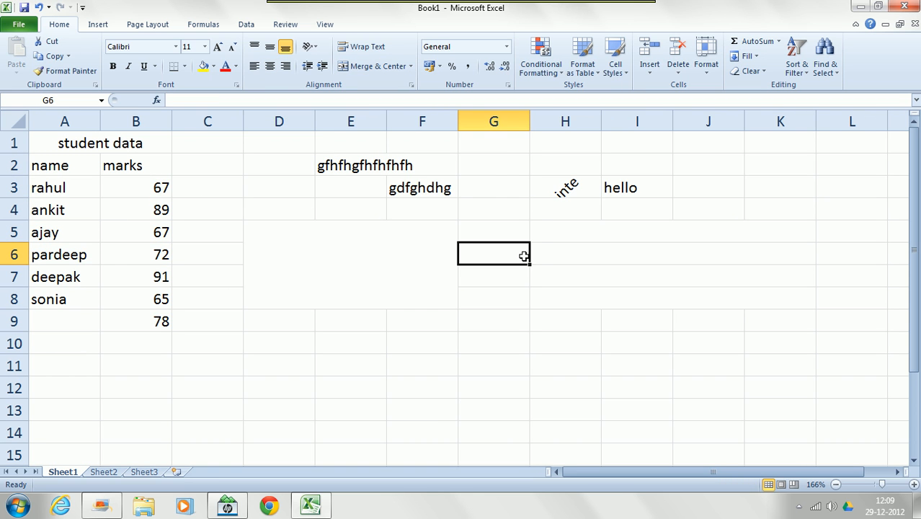
{"action": "left_click", "coordinate": [493, 167]}
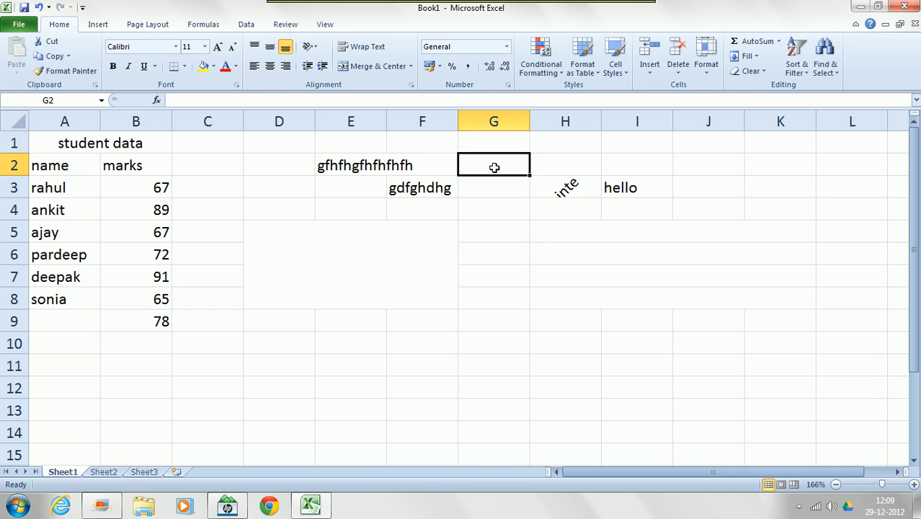
{"action": "left_click", "coordinate": [226, 164]}
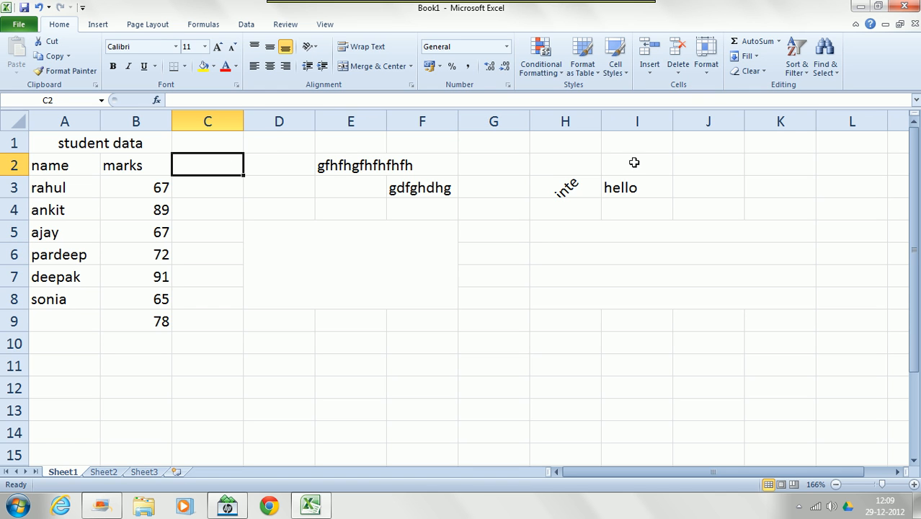
{"action": "left_click", "coordinate": [705, 75]}
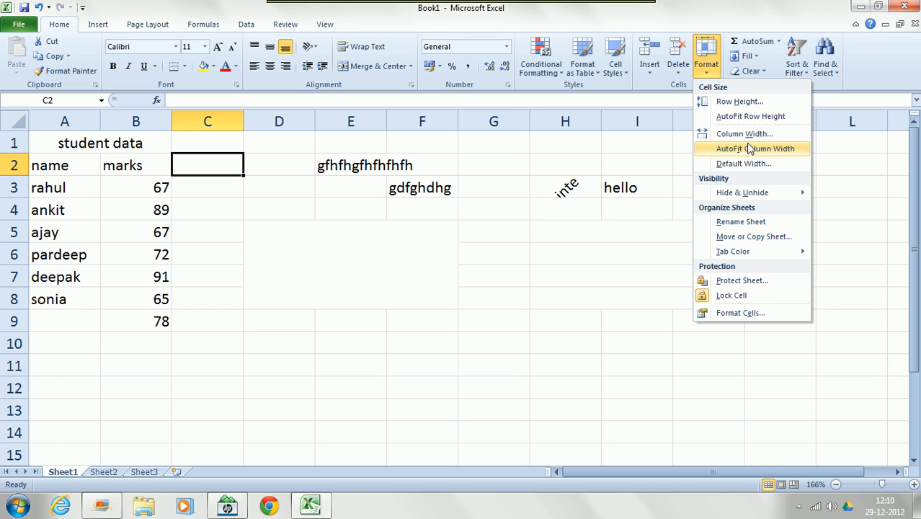
{"action": "left_click", "coordinate": [657, 152]}
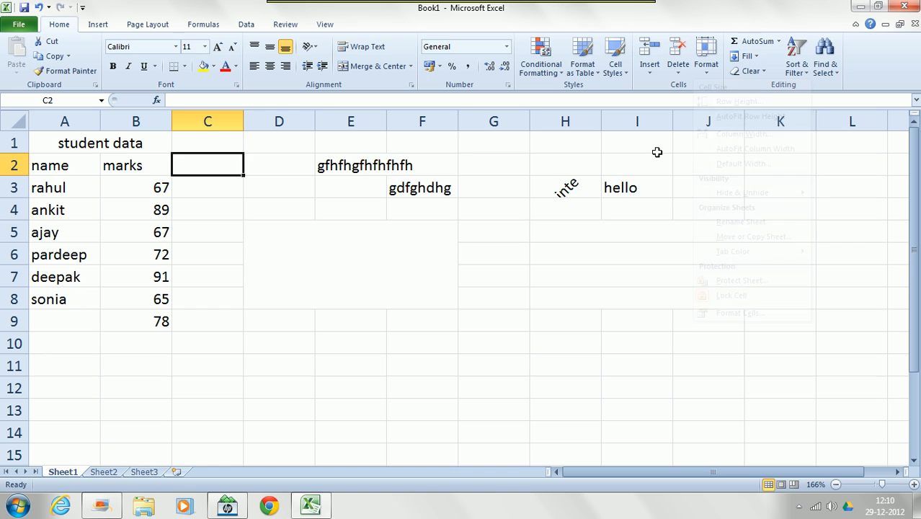
{"action": "left_click", "coordinate": [523, 127]}
{"action": "left_click", "coordinate": [452, 144]}
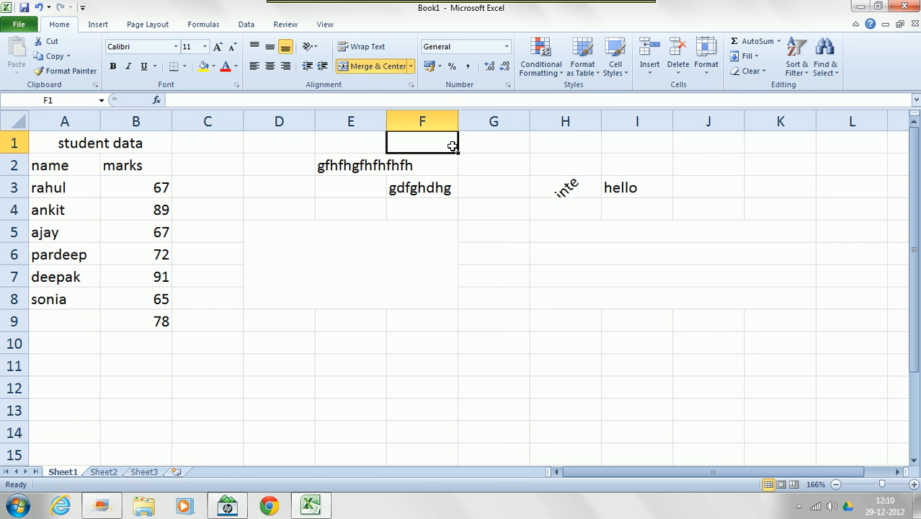
Step: Unmerge the student data title cell across A1:B1
{"action": "left_click", "coordinate": [222, 150]}
{"action": "left_click", "coordinate": [129, 148]}
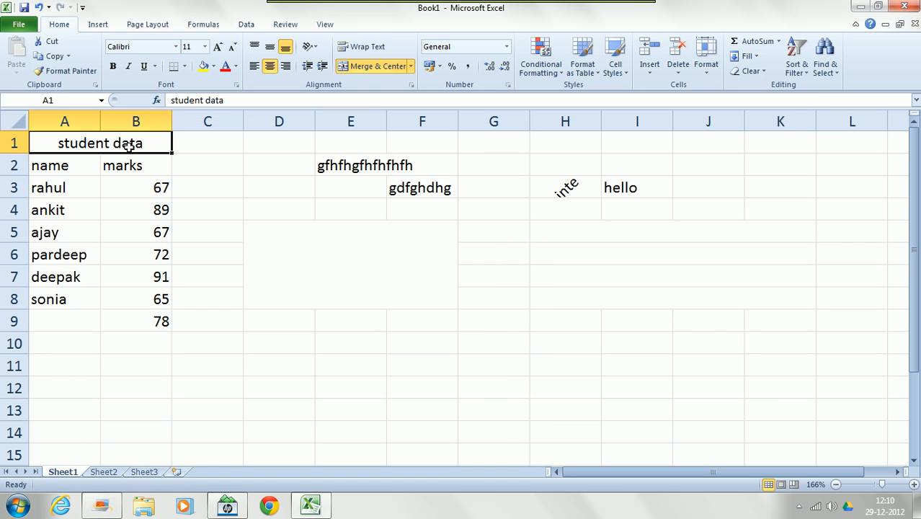
{"action": "left_click", "coordinate": [371, 65]}
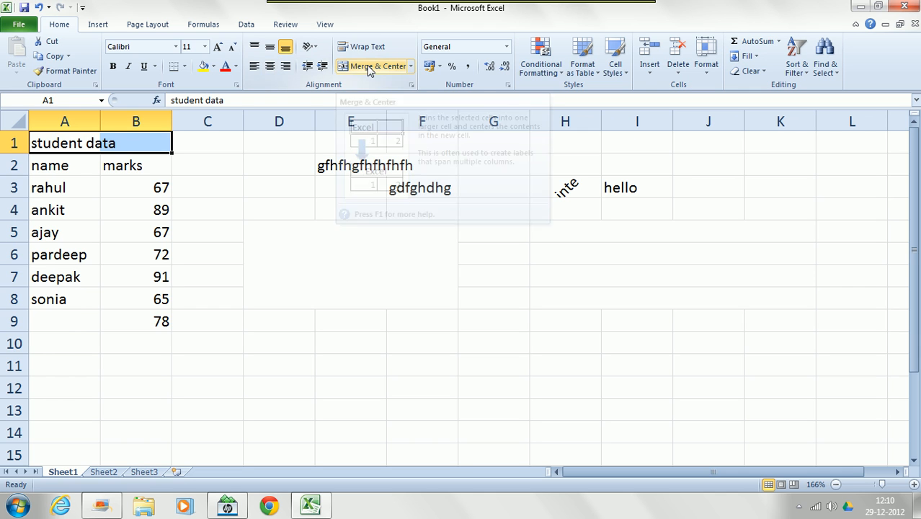
Step: Hide column B with the marks, using cell B1 as the selection
{"action": "left_click", "coordinate": [147, 149]}
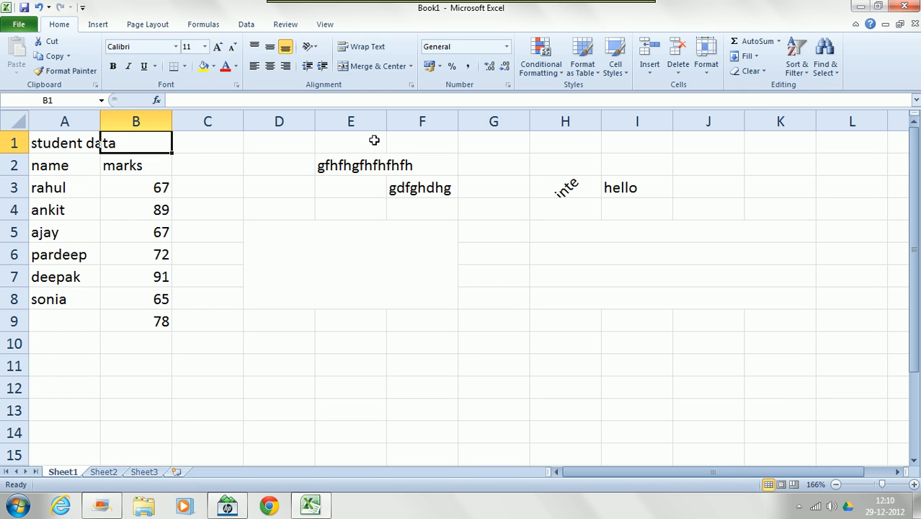
{"action": "left_click", "coordinate": [709, 78]}
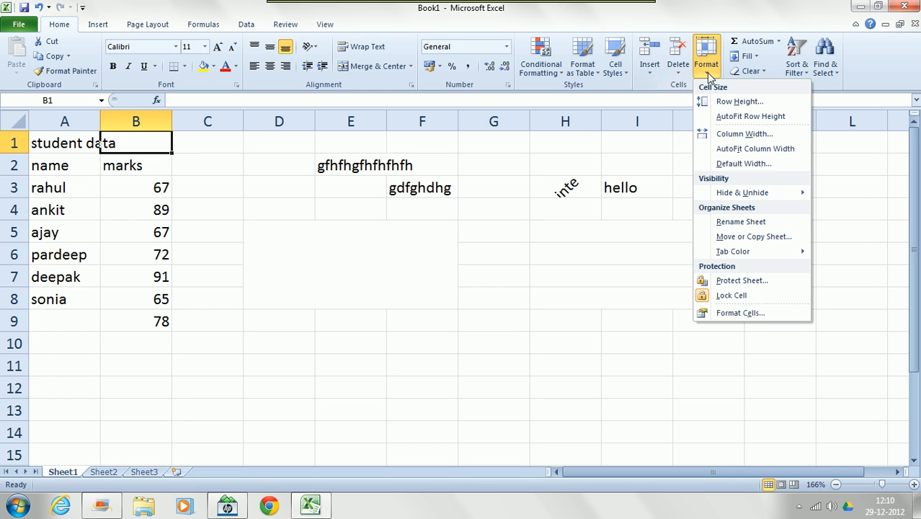
{"action": "mouse_move", "coordinate": [725, 203]}
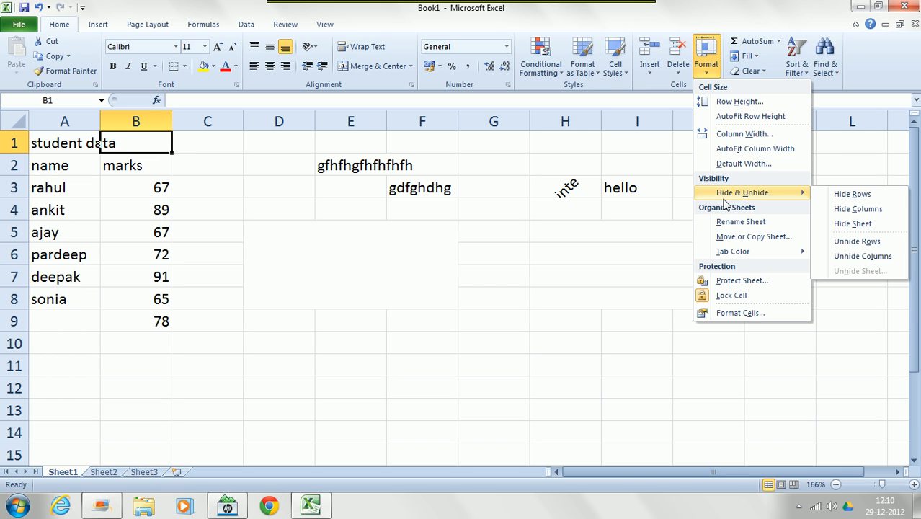
{"action": "left_click", "coordinate": [843, 212]}
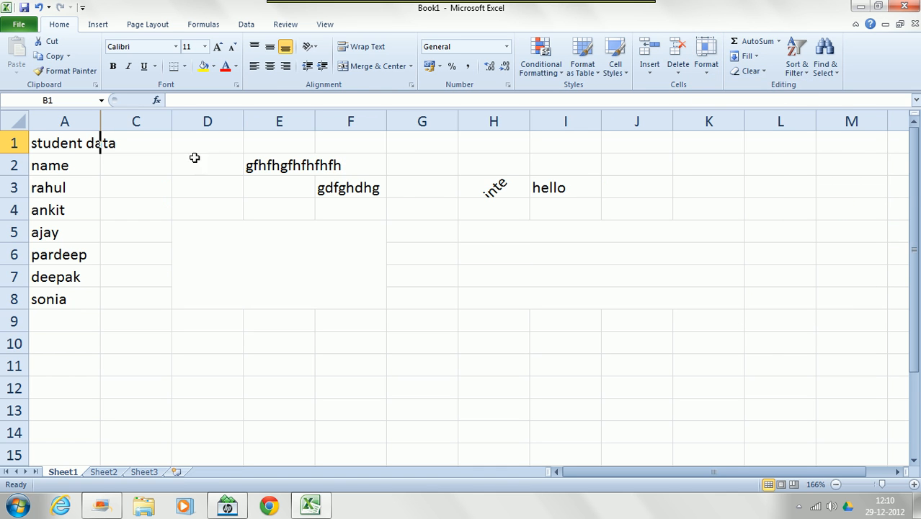
{"action": "left_click", "coordinate": [151, 182]}
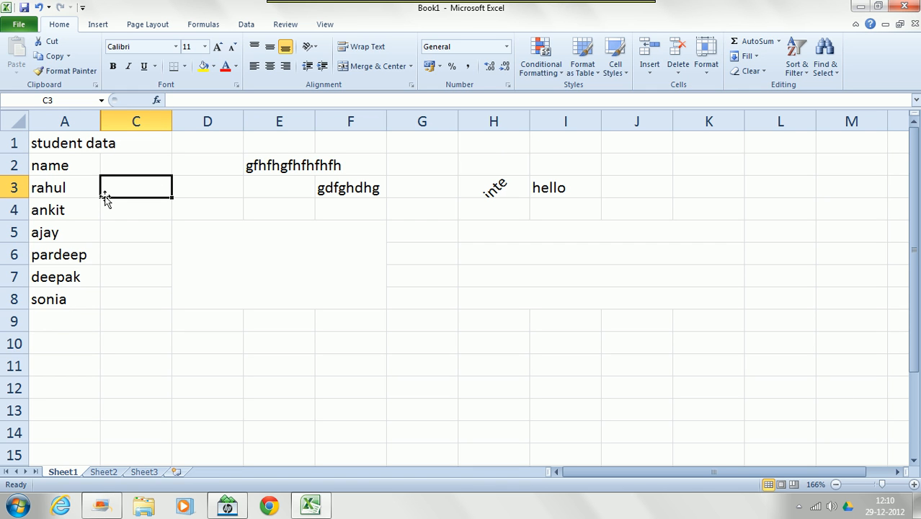
Step: Select the entire worksheet and unhide its hidden columns
{"action": "left_click", "coordinate": [20, 123]}
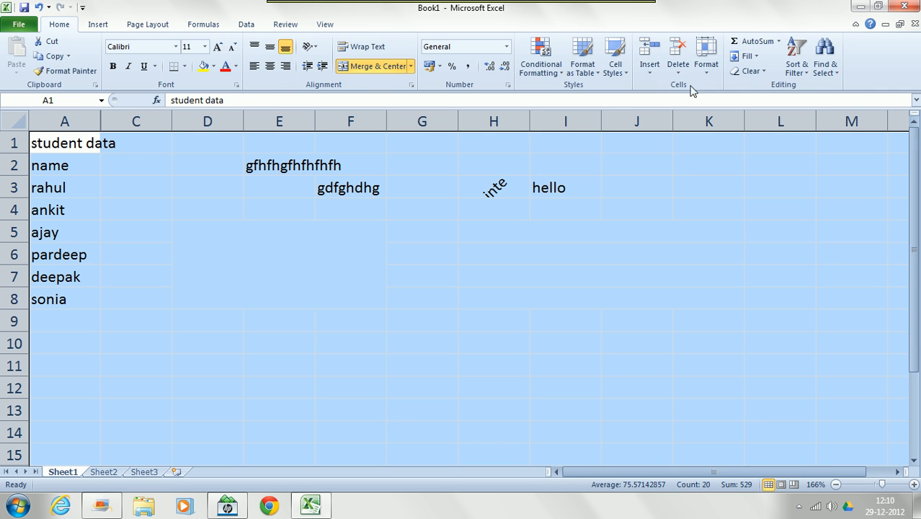
{"action": "left_click", "coordinate": [706, 69]}
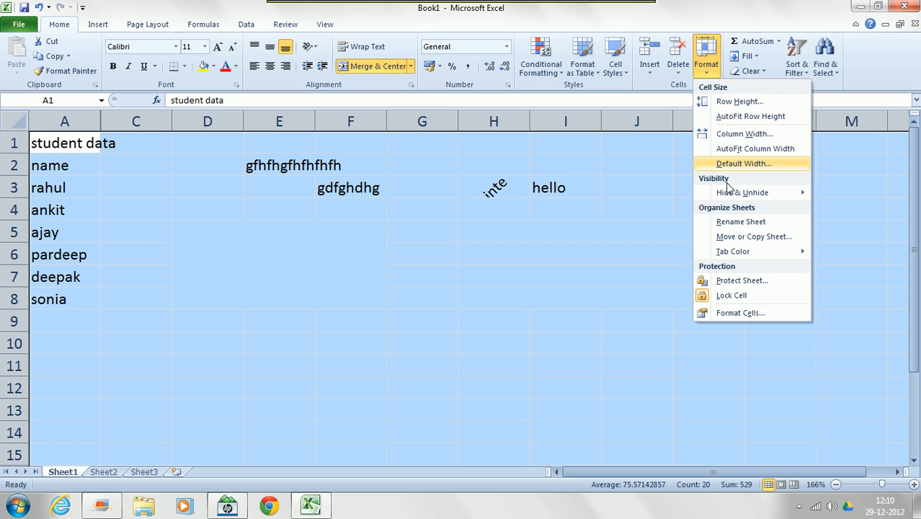
{"action": "mouse_move", "coordinate": [726, 193]}
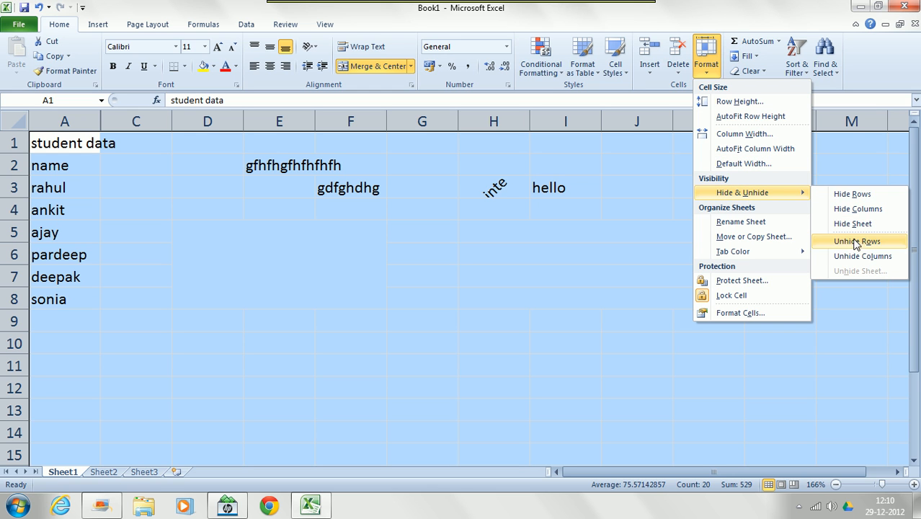
{"action": "left_click", "coordinate": [839, 257]}
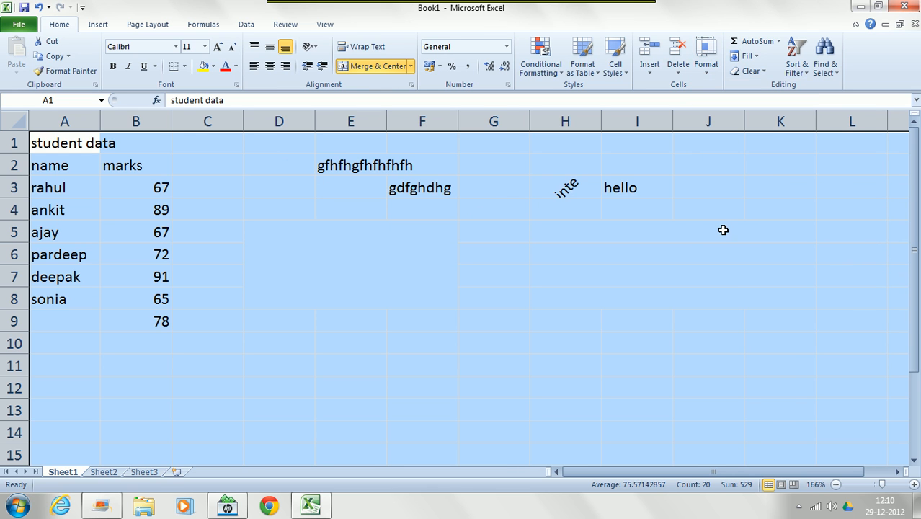
{"action": "left_click", "coordinate": [284, 187]}
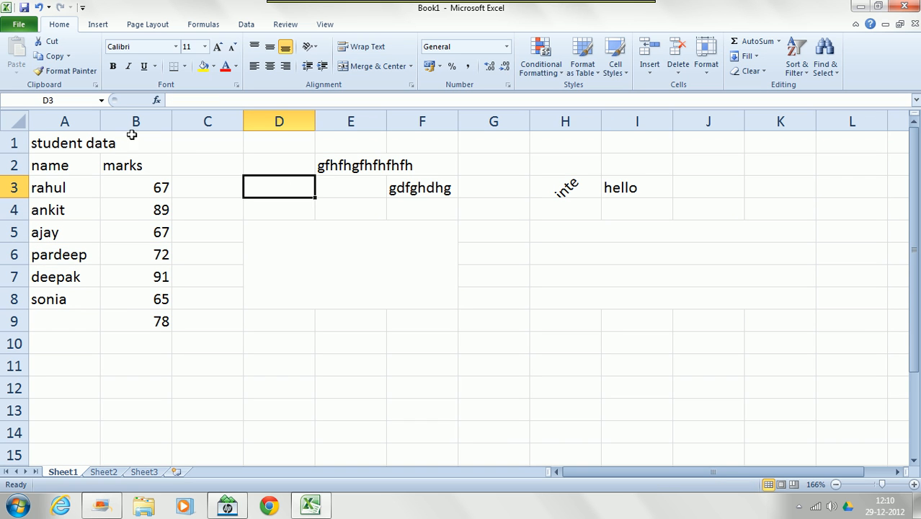
{"action": "left_click", "coordinate": [209, 147]}
{"action": "left_click", "coordinate": [264, 150]}
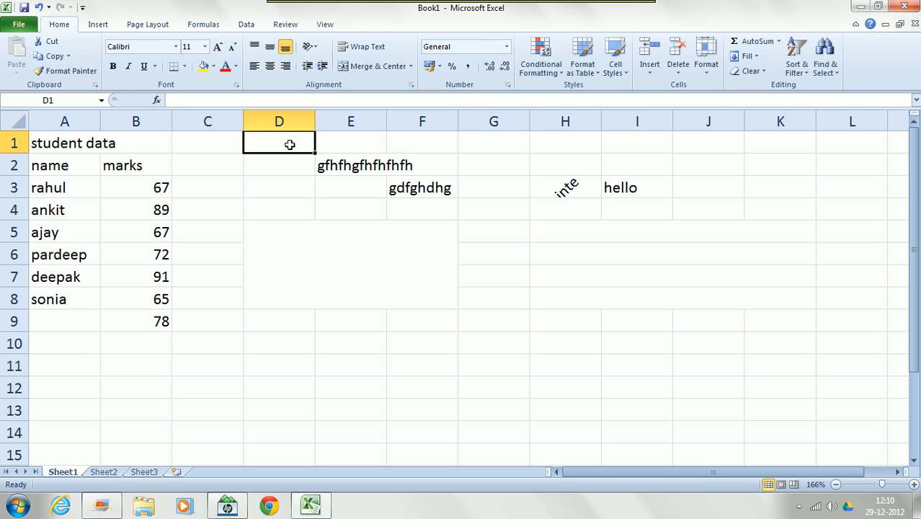
{"action": "left_click", "coordinate": [214, 182]}
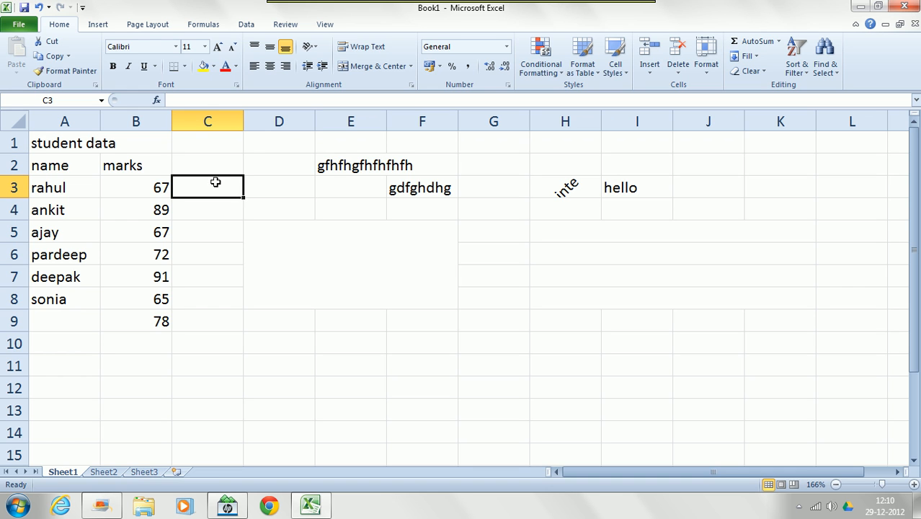
{"action": "left_click", "coordinate": [269, 172]}
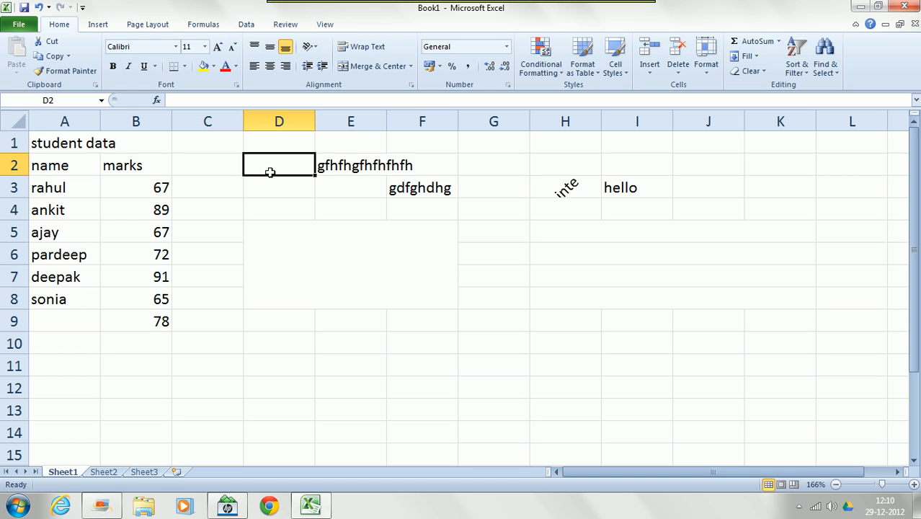